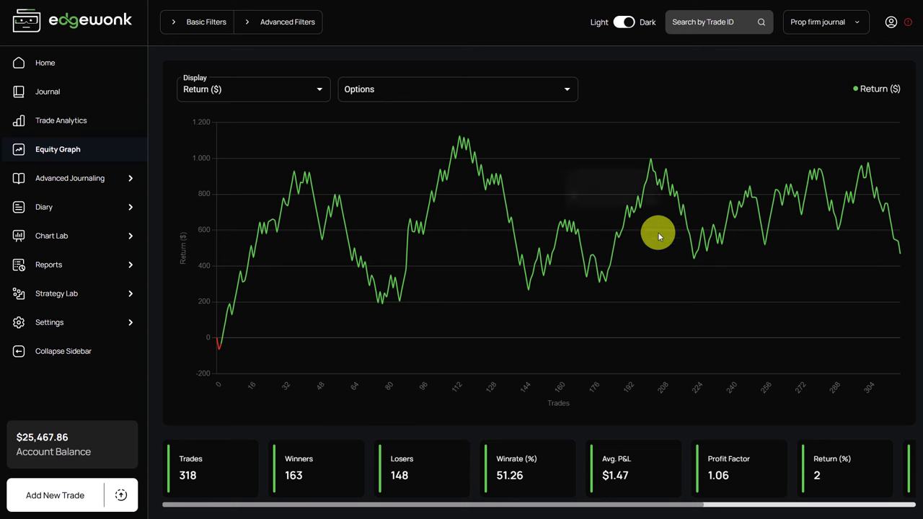
View the Trade Comments chart in Chart Lab and inspect the No real Setup and Incorrect Level placement bars
left_click(72, 236)
scroll(93, 268, "down", 3)
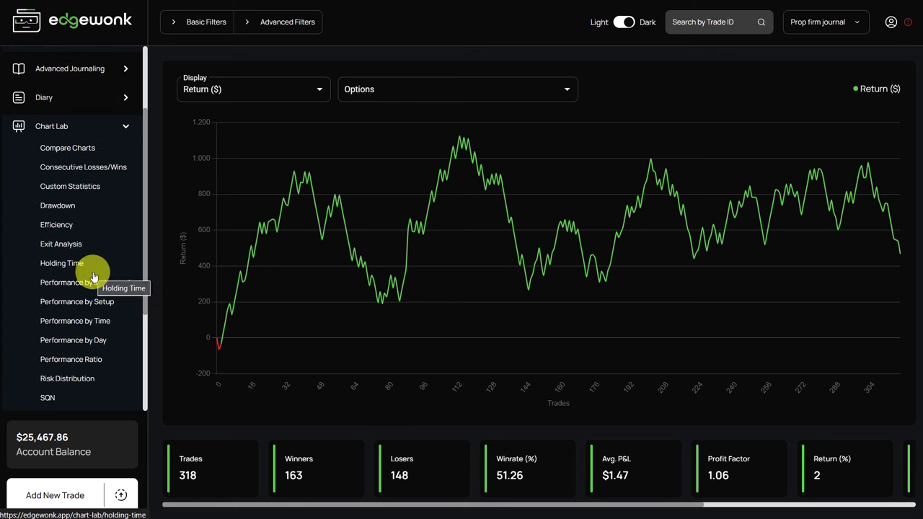
scroll(108, 332, "down", 3)
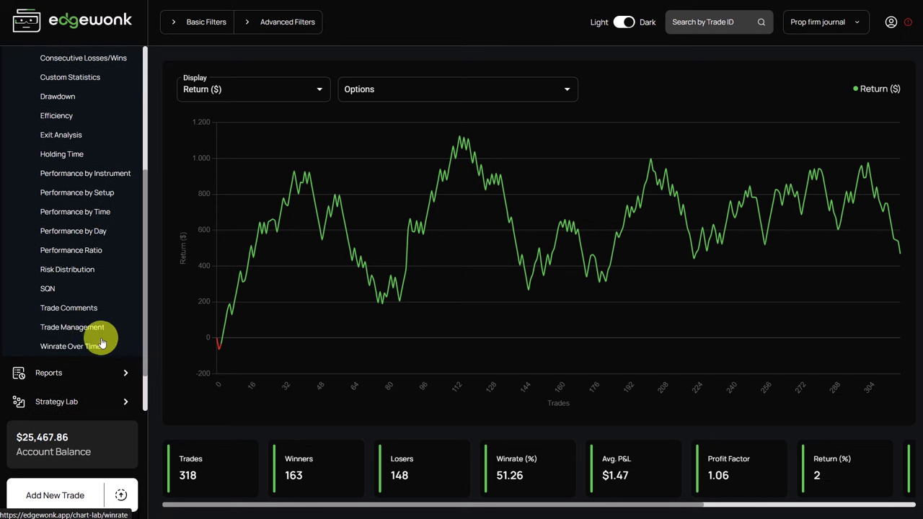
left_click(84, 310)
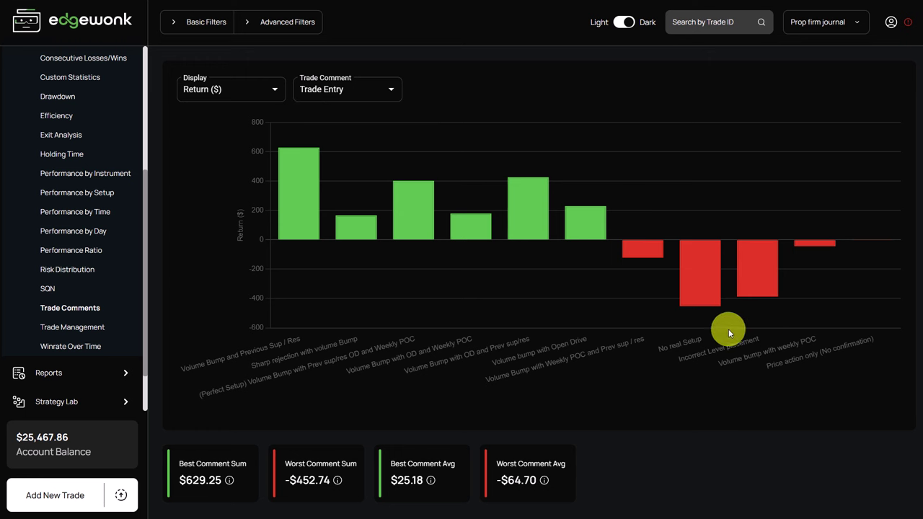
mouse_move(699, 268)
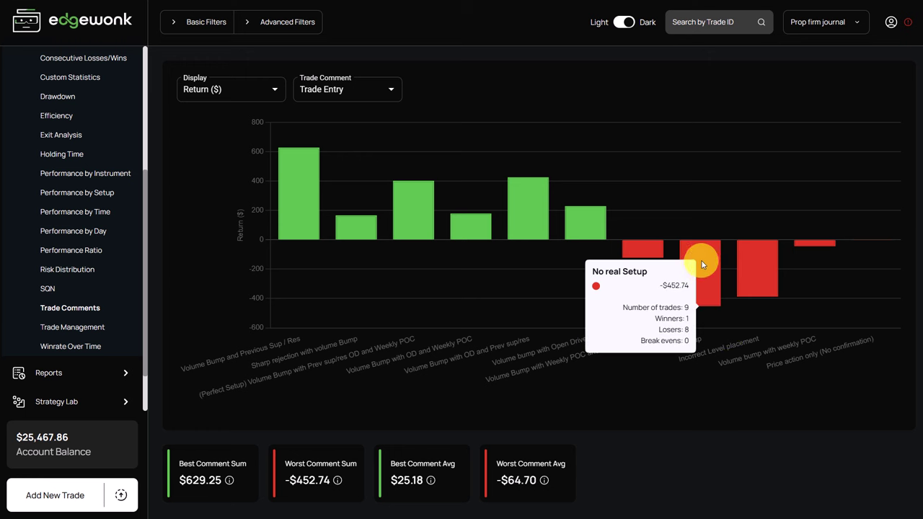
mouse_move(774, 258)
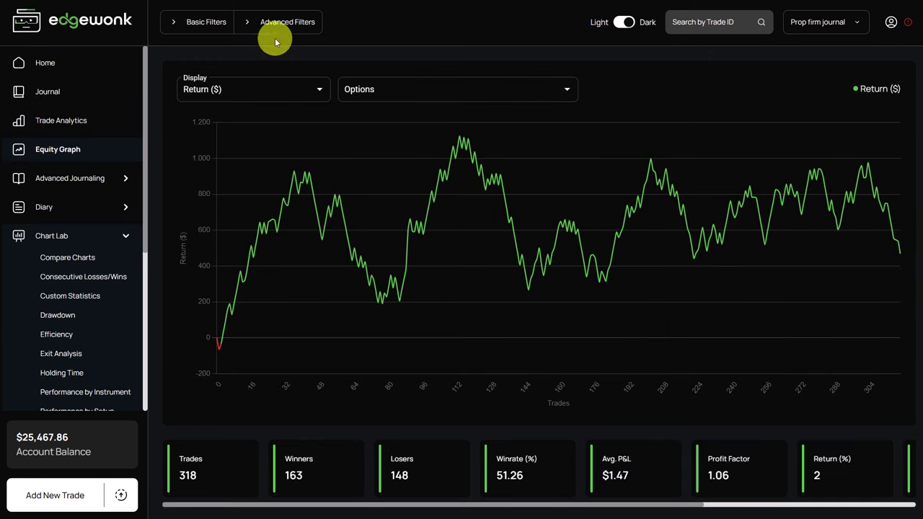
Filter the equity graph by the first five entry comments, from Volume Bump and Previous Sup / Res to Volume Bump with OD and Prev sup/res
left_click(288, 20)
left_click(227, 69)
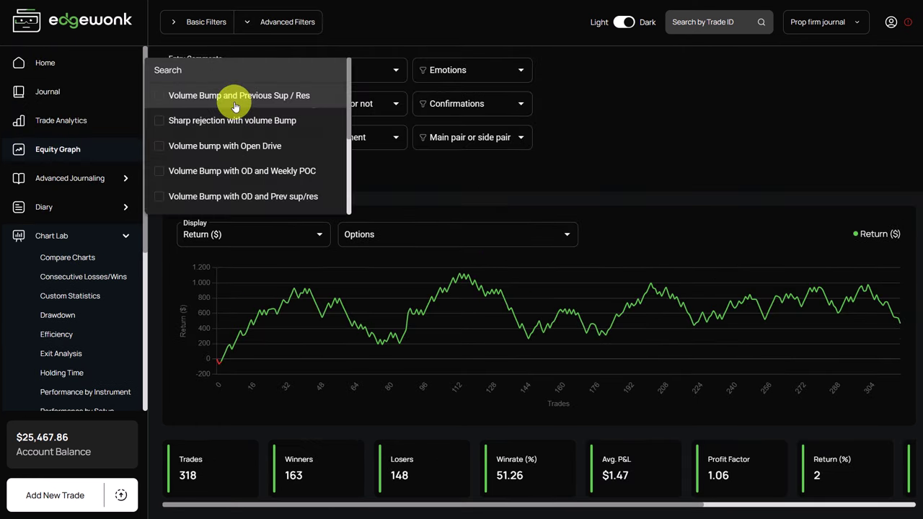
left_click(233, 96)
left_click(232, 127)
left_click(226, 147)
left_click(227, 171)
left_click(214, 196)
Add both weekly POC volume bump comments and the (Perfect Setup) comment to the entry comment filter, leaving out the three mistake comments
scroll(222, 177, "down", 2)
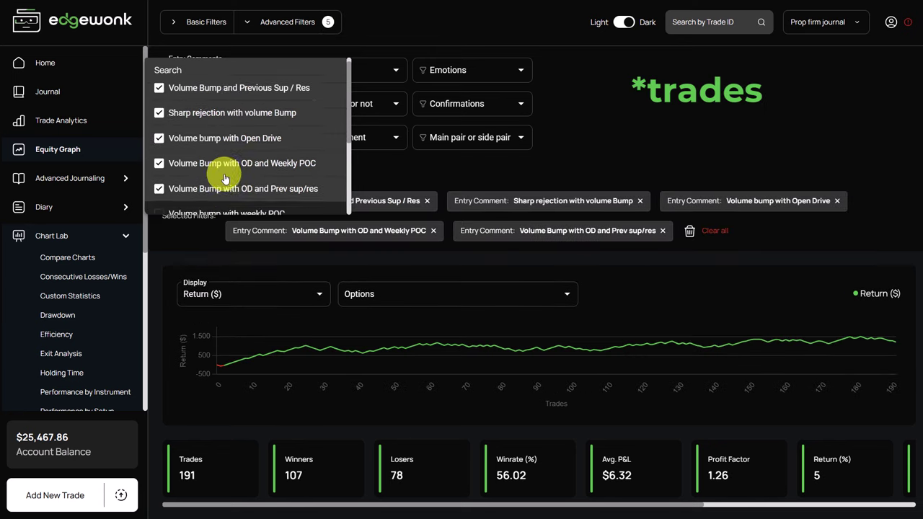
left_click(227, 150)
left_click(226, 176)
scroll(228, 165, "down", 2)
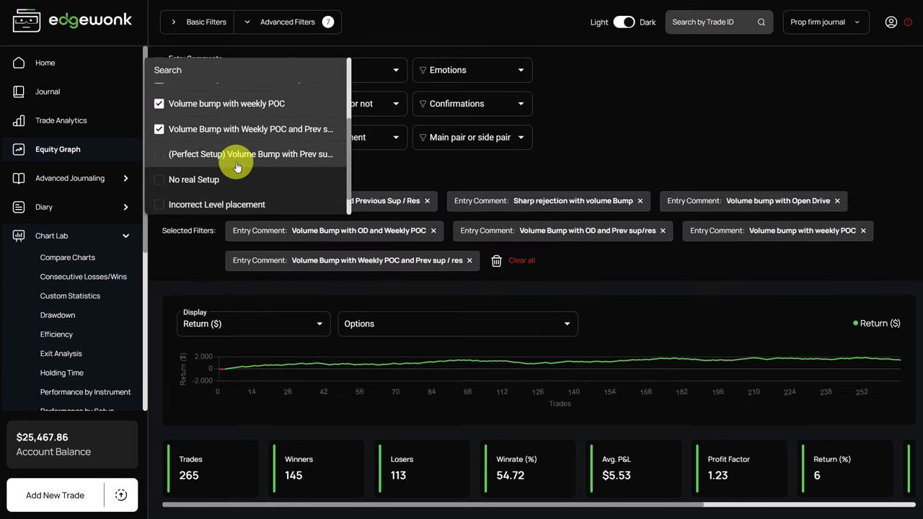
left_click(230, 151)
scroll(289, 189, "down", 1)
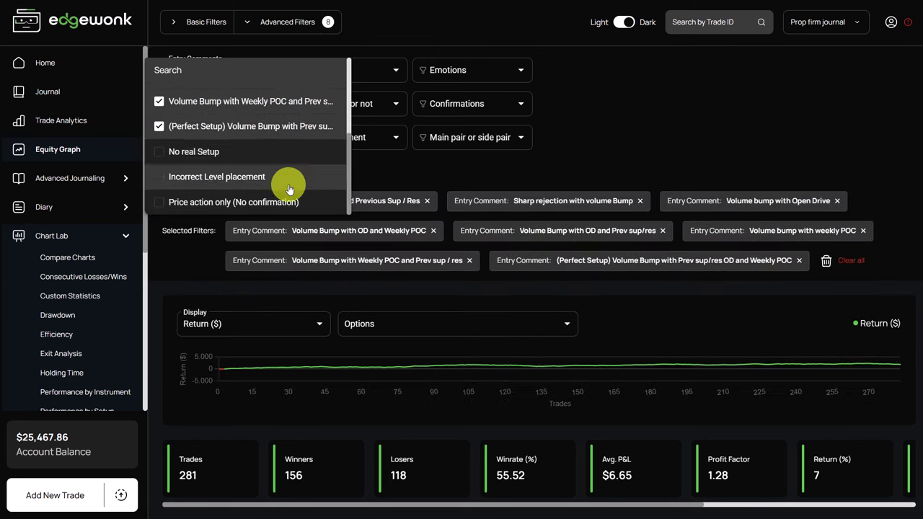
left_click(283, 28)
left_click(282, 28)
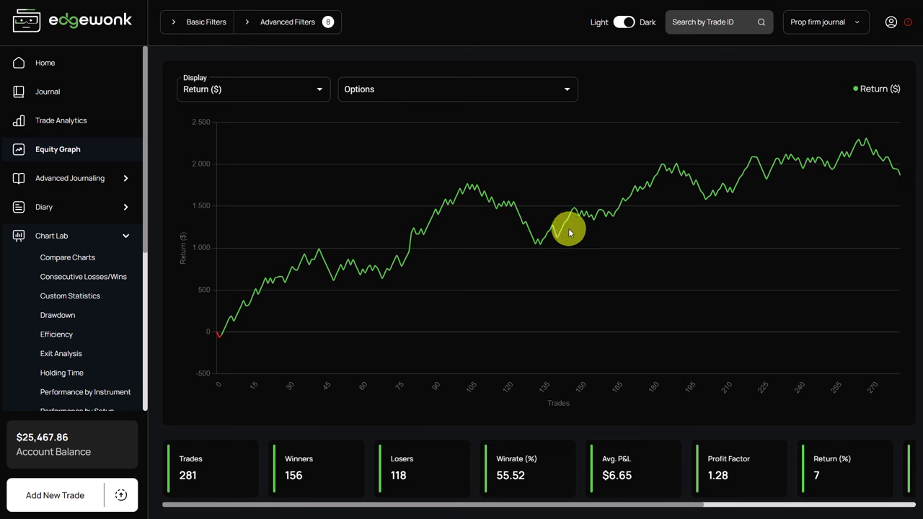
Clear the entry comment filters from the equity graph and collapse the advanced filters
left_click(303, 21)
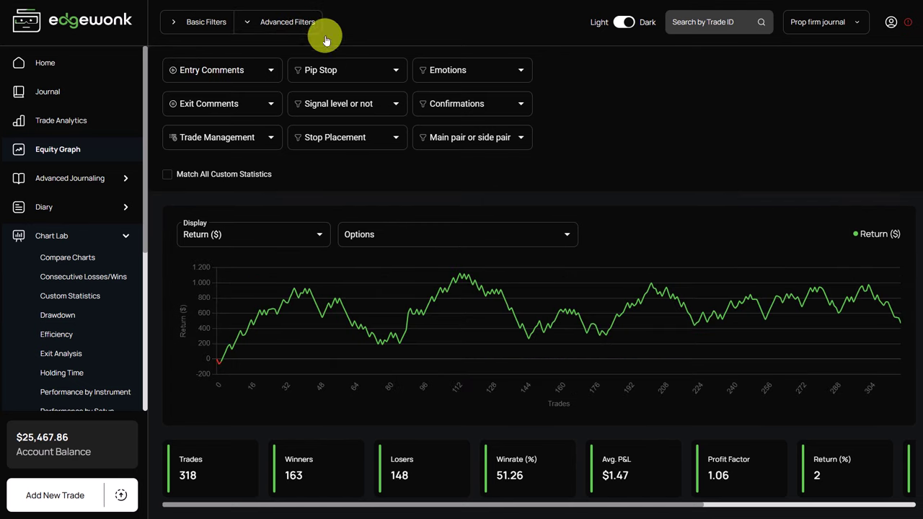
left_click(282, 21)
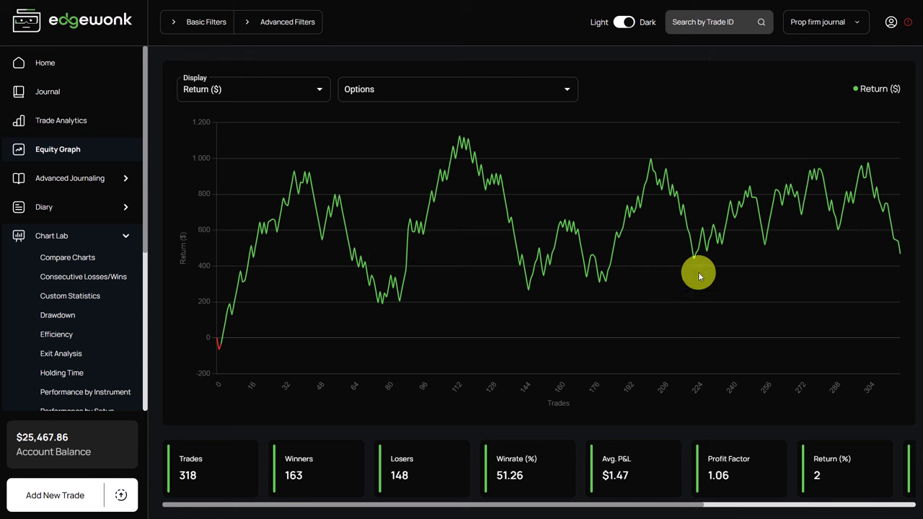
View the Performance by Setup chart in Chart Lab and inspect the Volume Trend bar
scroll(79, 176, "down", 3)
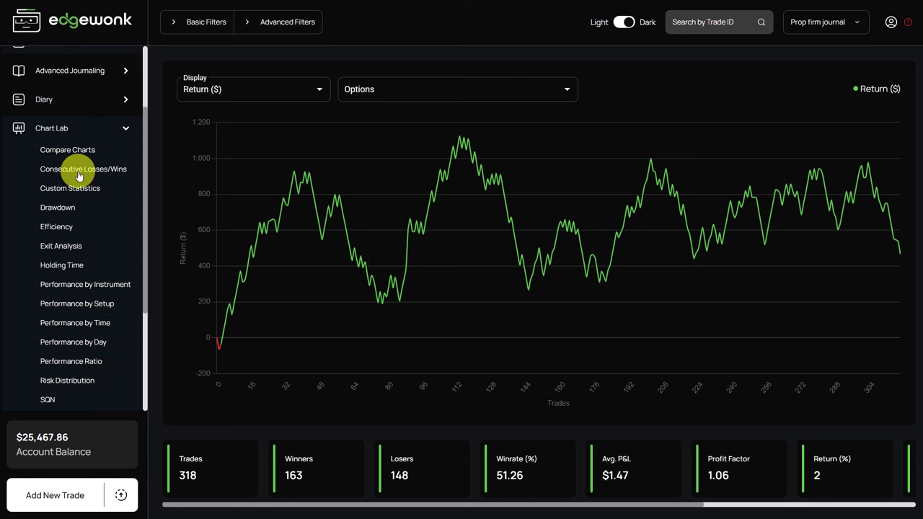
left_click(101, 302)
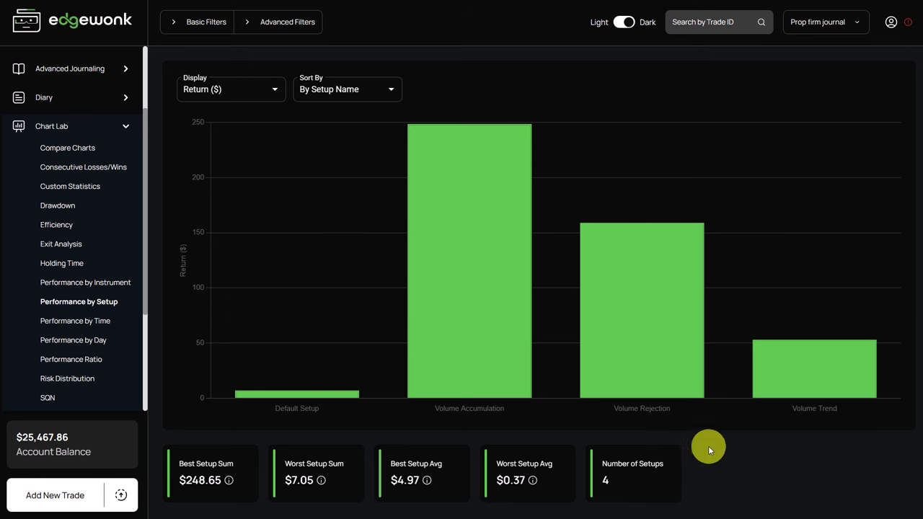
mouse_move(799, 386)
View the Performance by Instrument chart sorted by value and inspect the USDCAD and EURUSD bars
left_click(95, 287)
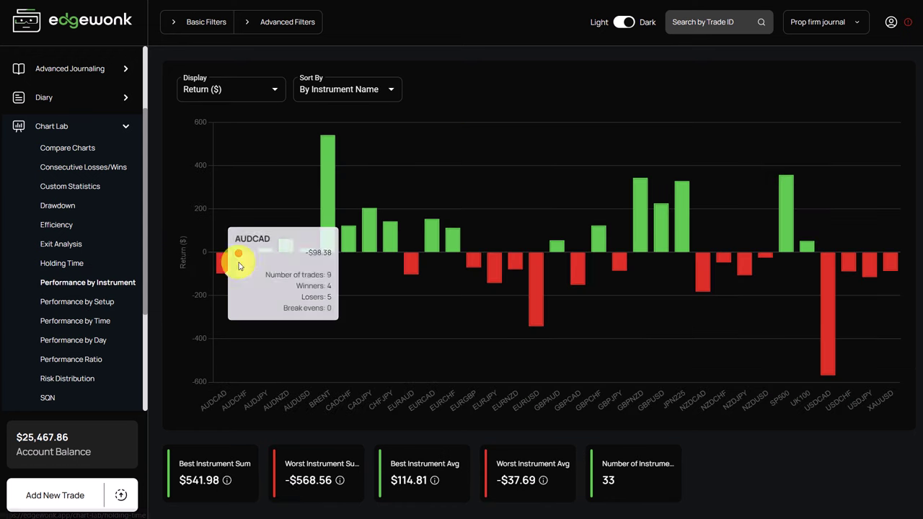
left_click(322, 92)
left_click(336, 114)
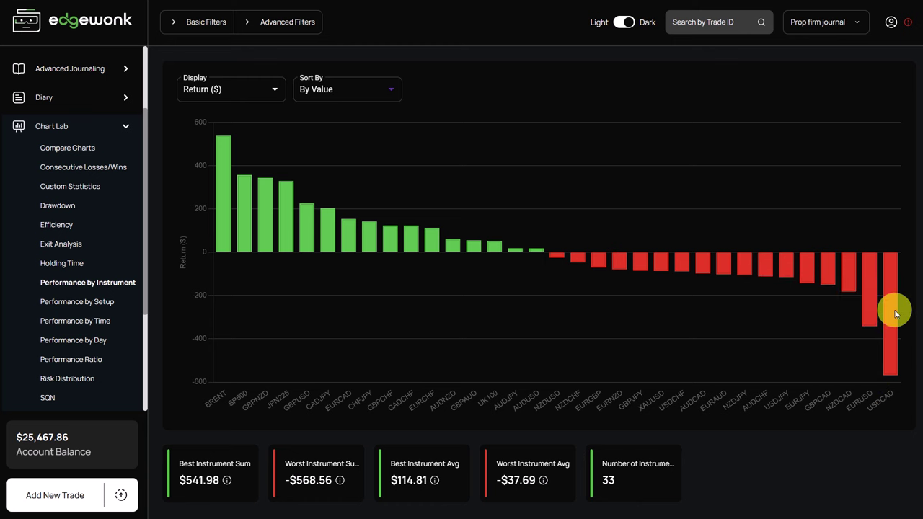
mouse_move(898, 314)
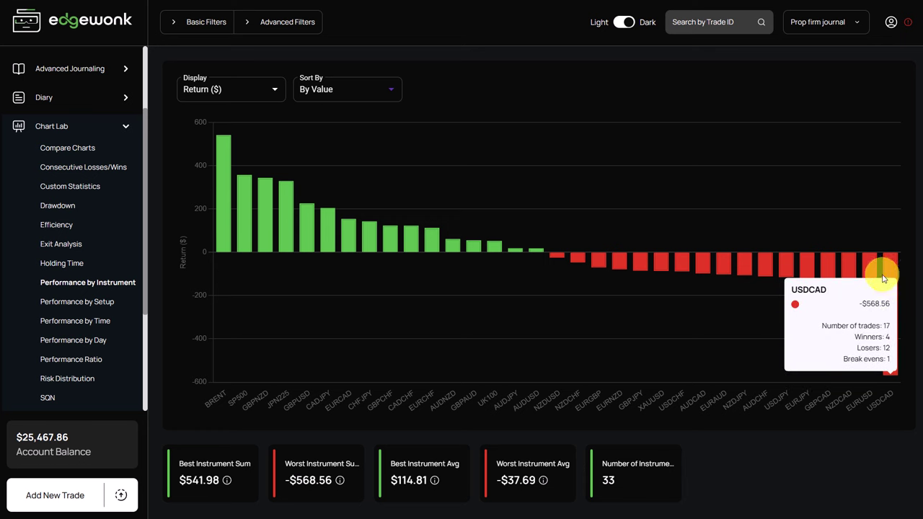
mouse_move(870, 273)
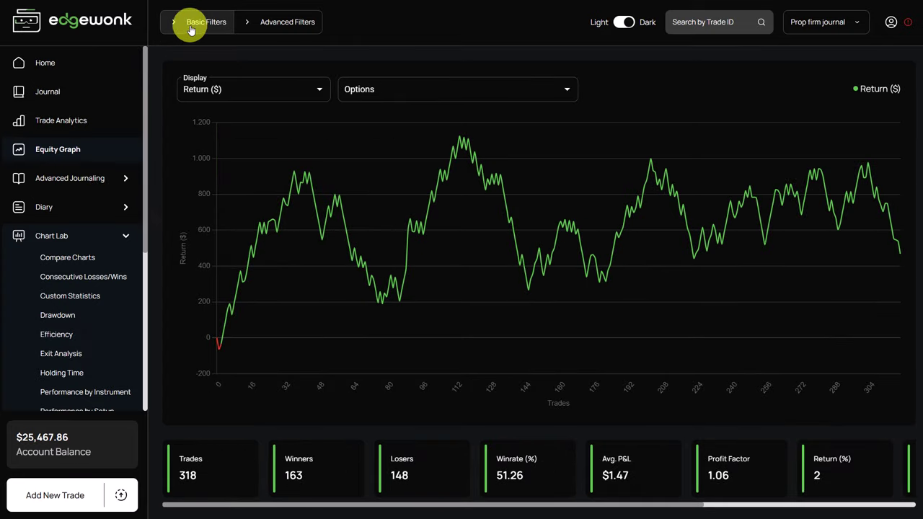
Filter the equity graph to the instruments AUDUSD, USDJPY, USDCHF and GBPUSD, leaving out EURUSD and USDCAD
left_click(191, 27)
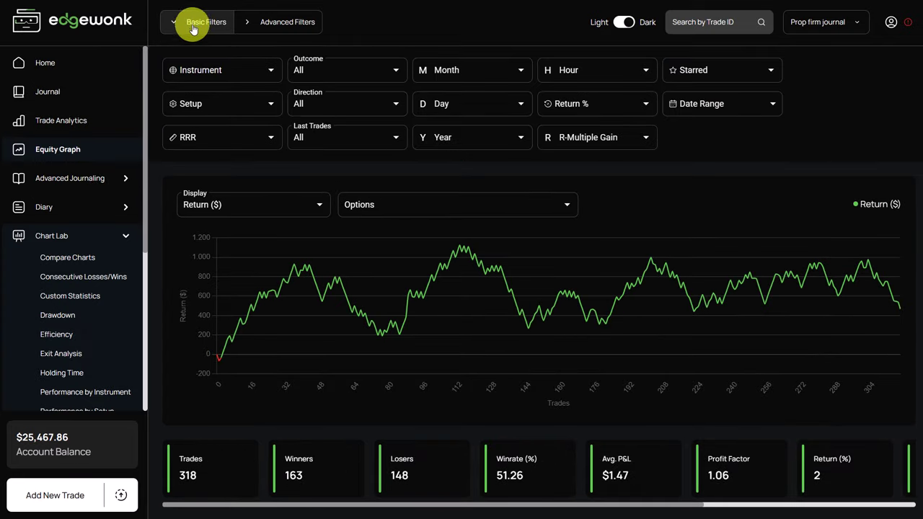
left_click(212, 75)
left_click(188, 120)
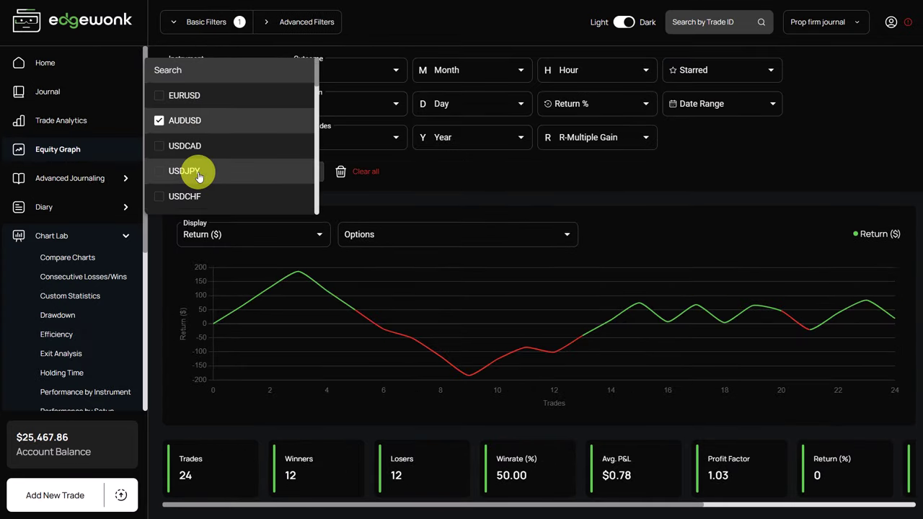
left_click(199, 171)
left_click(200, 193)
scroll(200, 177, "down", 1)
left_click(194, 194)
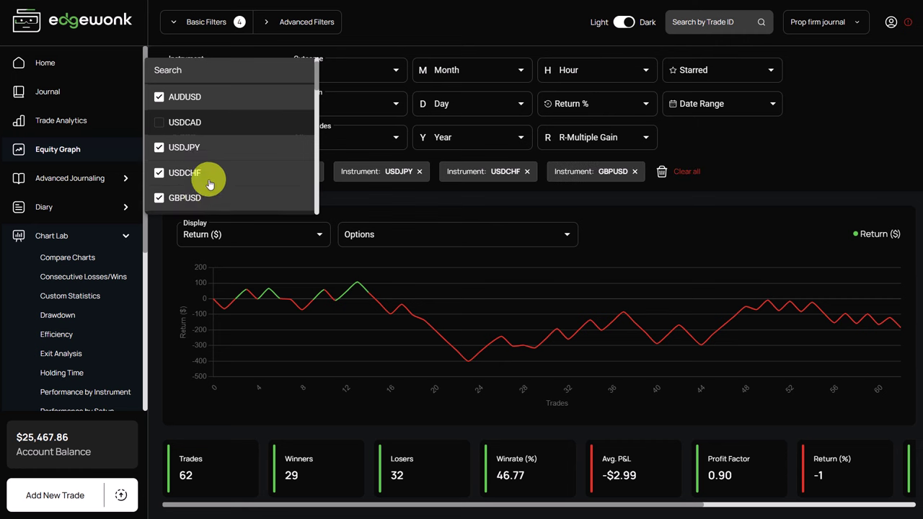
Add JPN225, SP500 and XAUUSD to the equity graph's instrument filter and close the instrument list
scroll(202, 174, "down", 1)
left_click(197, 157)
left_click(189, 179)
left_click(194, 202)
scroll(202, 173, "down", 4)
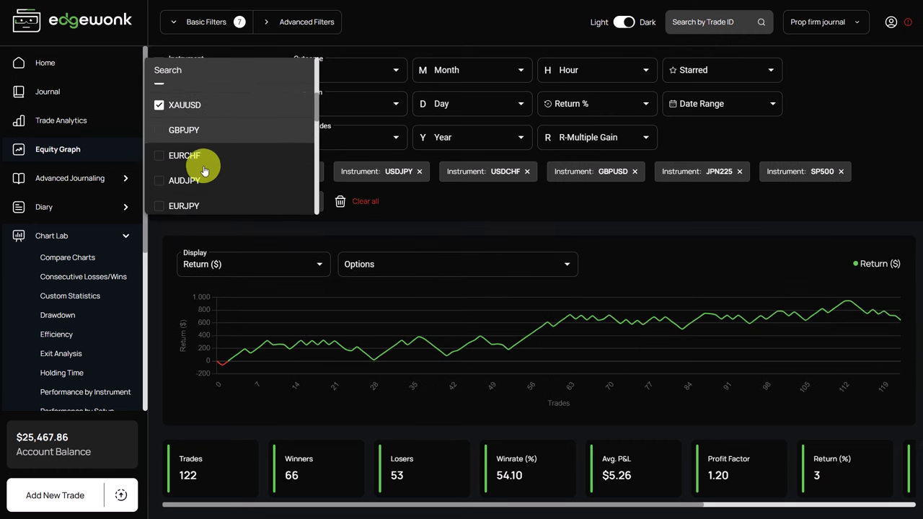
left_click(467, 324)
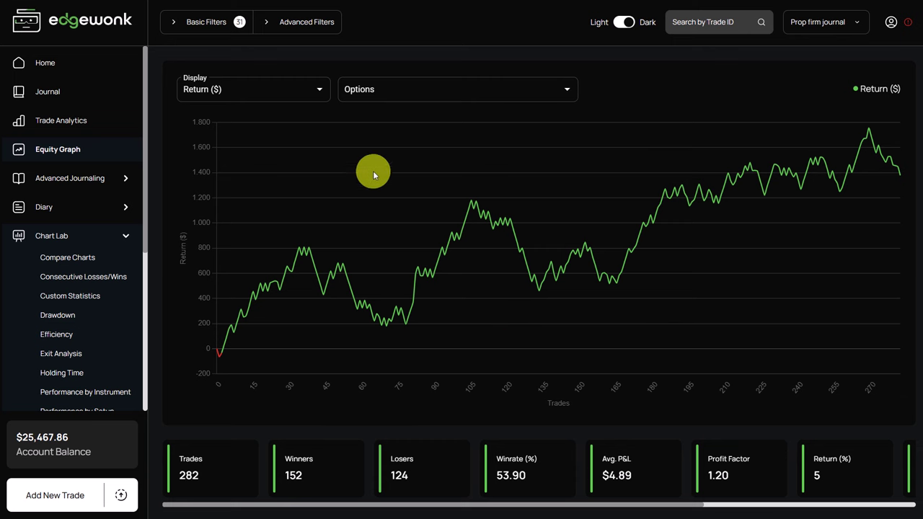
Open the journal and review the details and notes of the AUDUSD trade entered on 2024-05-01
left_click(62, 99)
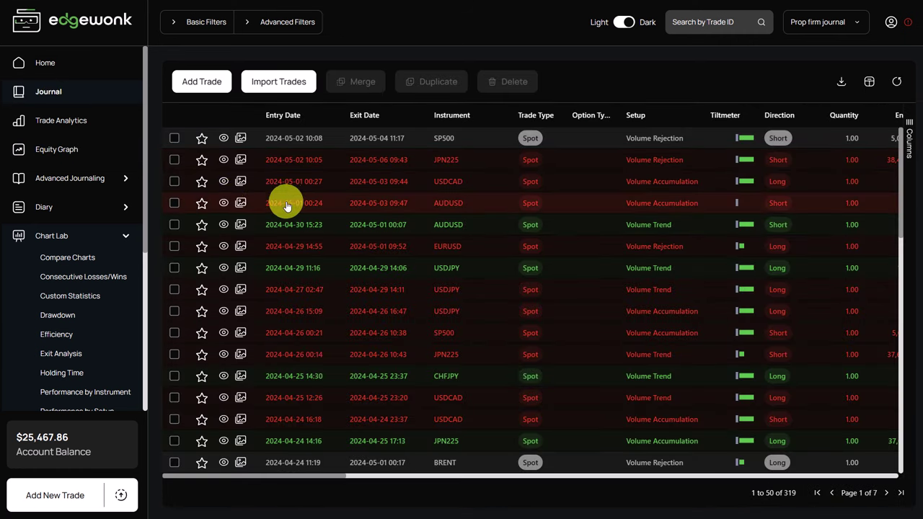
left_click(263, 203)
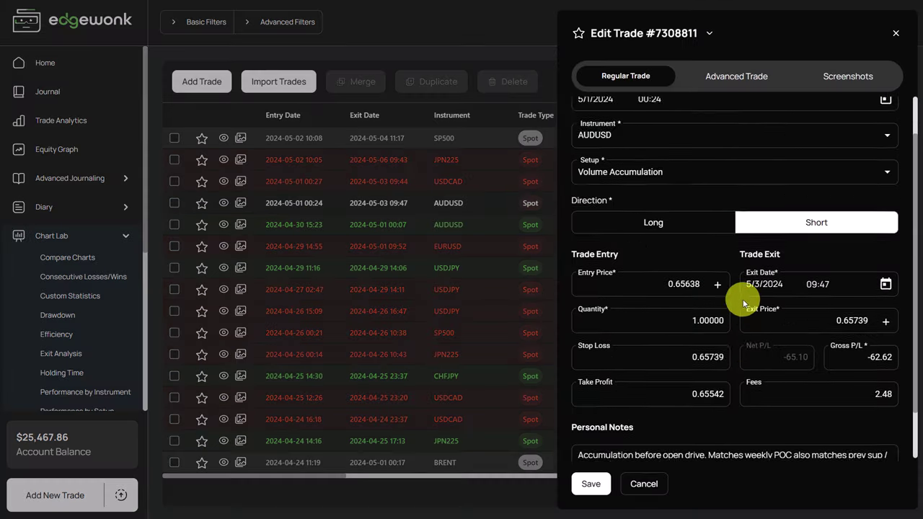
scroll(743, 304, "down", 1)
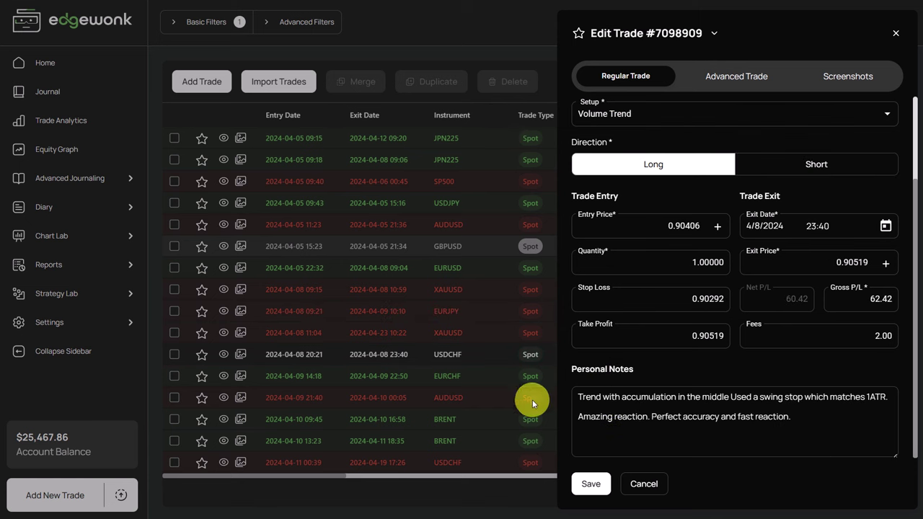
Review the two BRENT trades entered on 2024-04-10, reading the personal notes of the 13:23 one, and close them
left_click(292, 386)
left_click(267, 419)
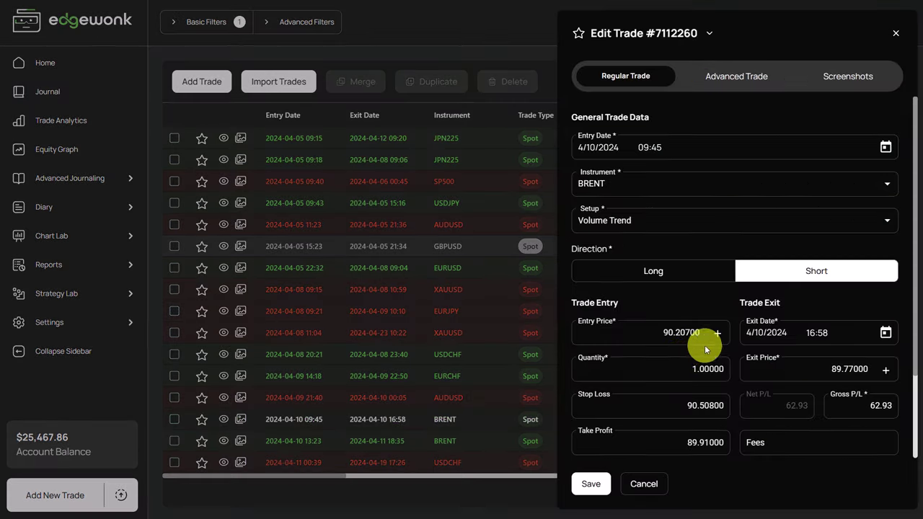
left_click(248, 351)
scroll(248, 346, "down", 2)
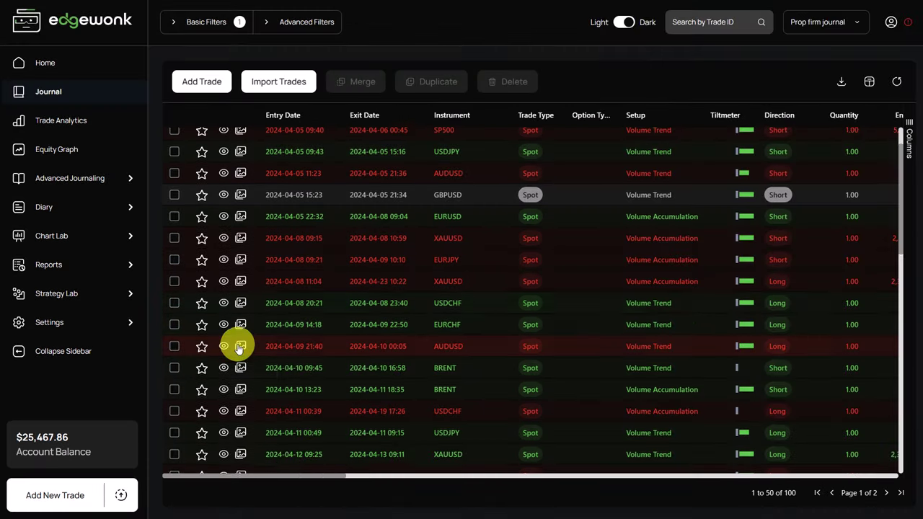
left_click(224, 390)
scroll(685, 361, "down", 2)
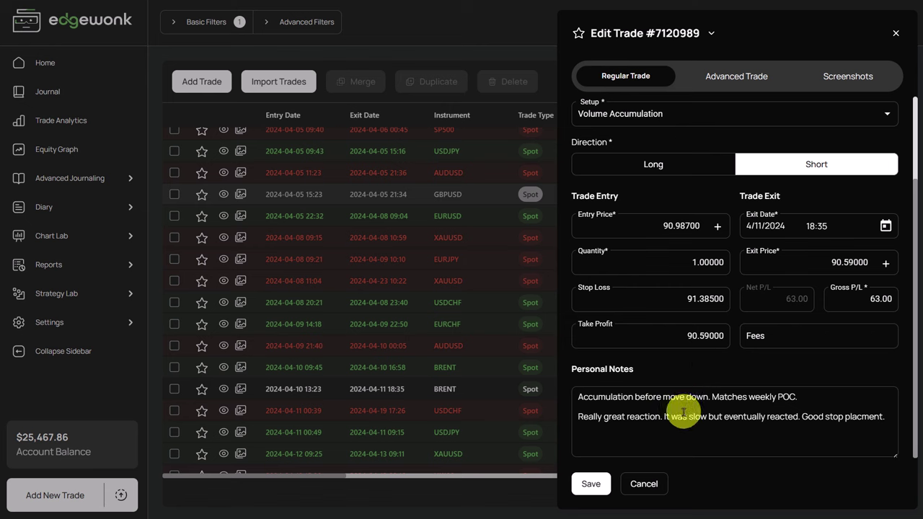
left_click(500, 414)
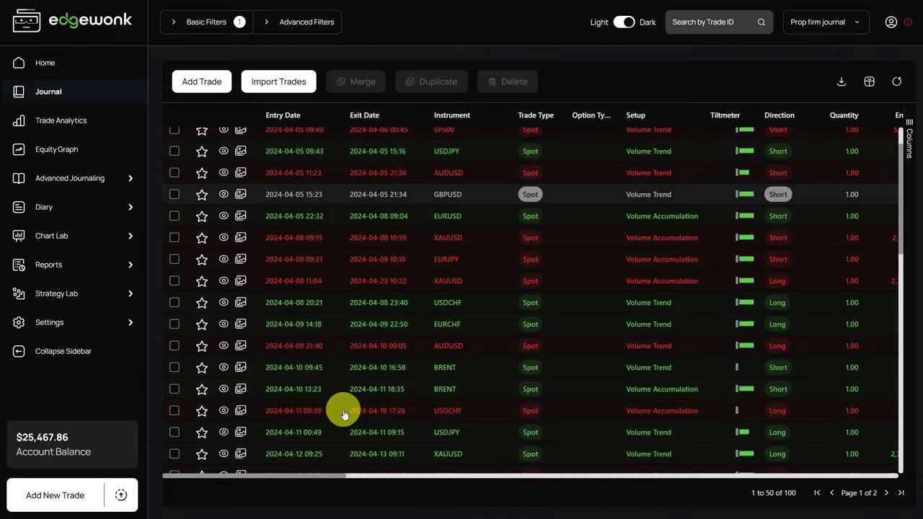
Read the personal notes of the USDJPY trade from 2024-04-11 and the XAUUSD trade from 2024-04-12, closing each
left_click(225, 431)
scroll(754, 367, "down", 2)
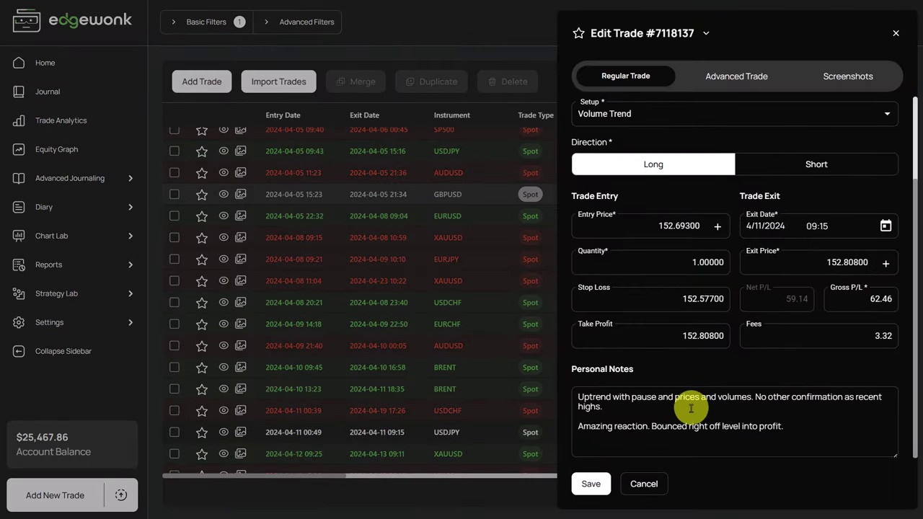
left_click(497, 398)
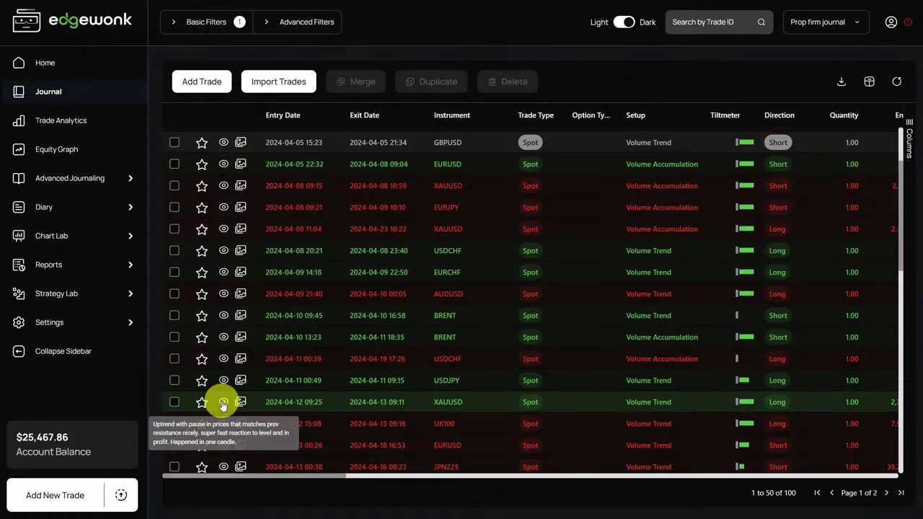
left_click(224, 402)
scroll(680, 376, "down", 3)
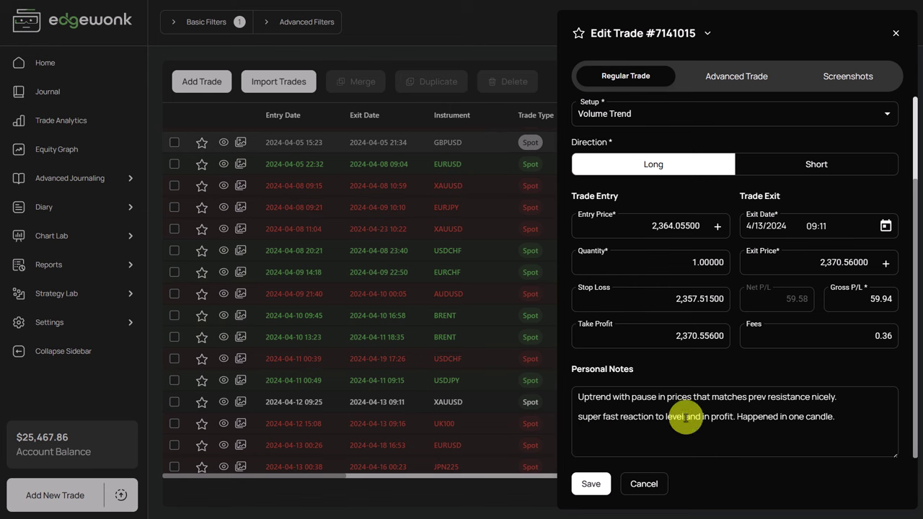
left_click(356, 412)
Open the EURUSD trade entered on 2024-04-13 and read its personal notes
scroll(220, 357, "down", 1)
scroll(220, 357, "down", 1)
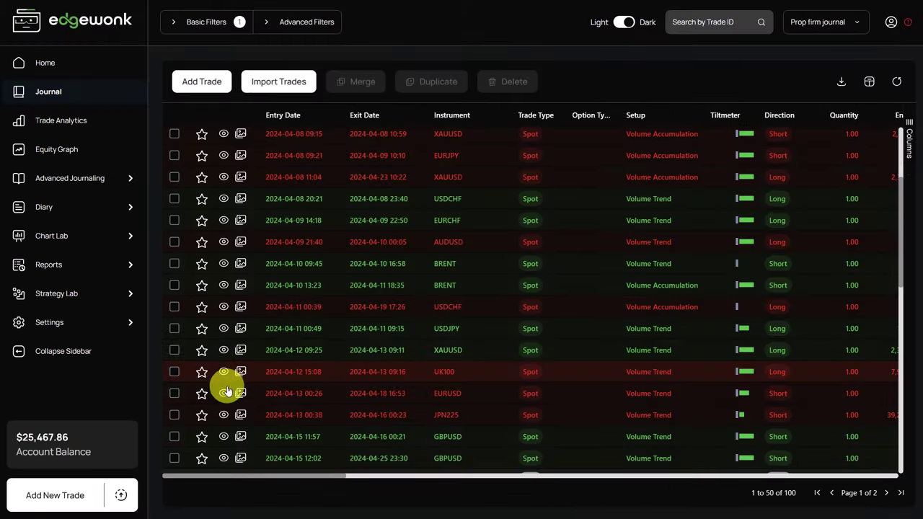
left_click(222, 393)
scroll(691, 370, "down", 2)
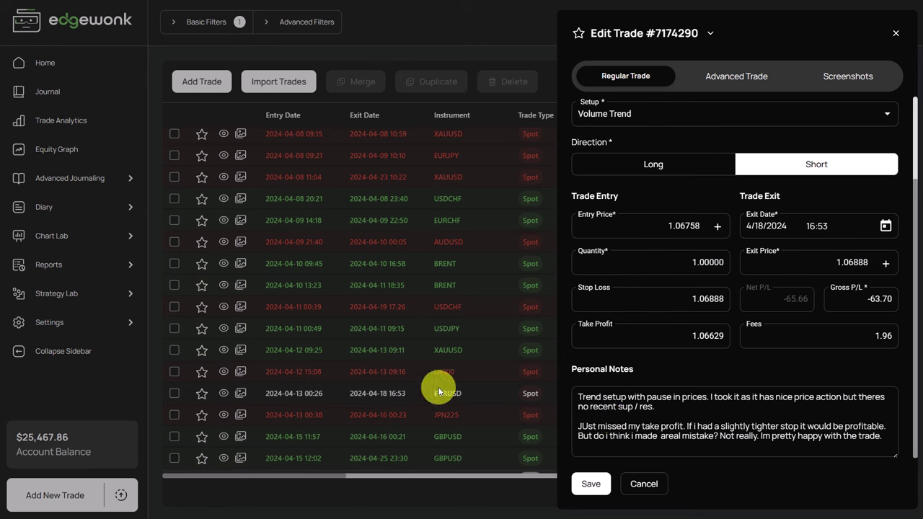
Close the EURUSD trade, open the NZDCHF trade entered on 2024-04-17 at 16:47, and read its personal notes
left_click(368, 384)
scroll(303, 377, "down", 3)
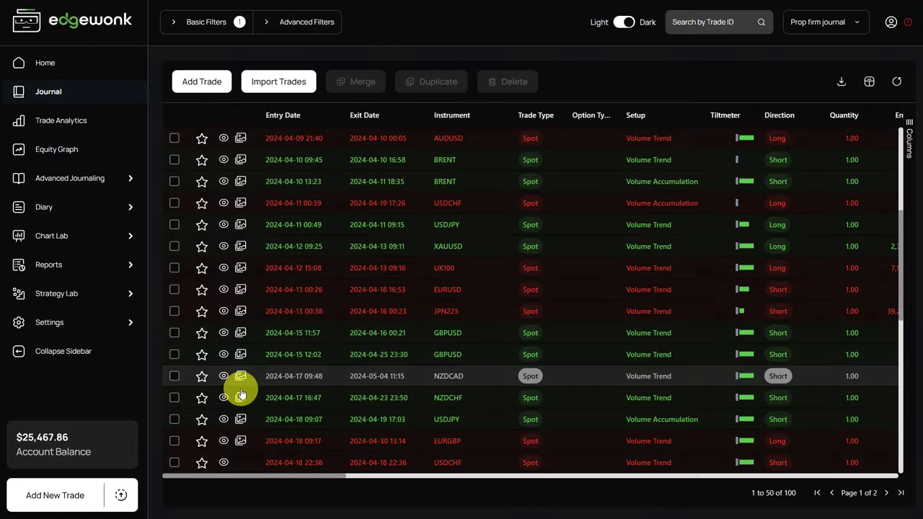
left_click(224, 399)
scroll(768, 355, "down", 3)
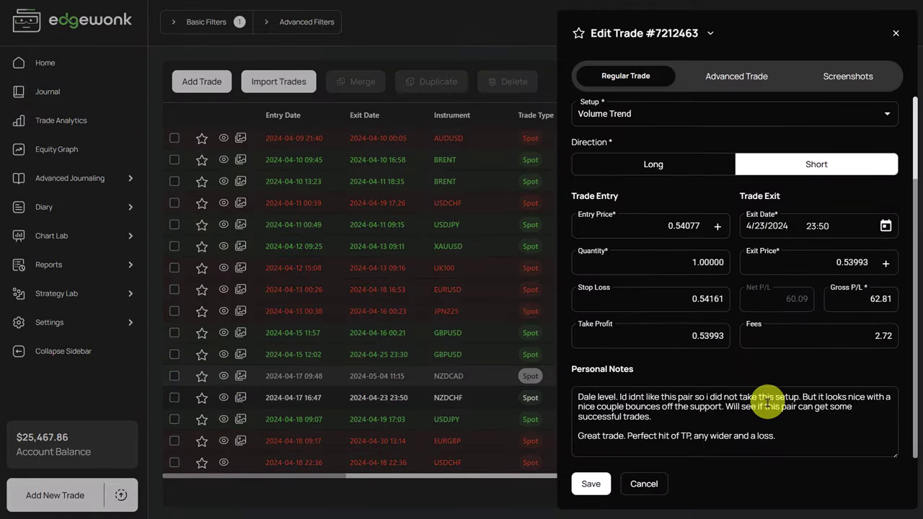
Open the diary notebook and read the "Main things to focus on" note
left_click(65, 207)
left_click(58, 229)
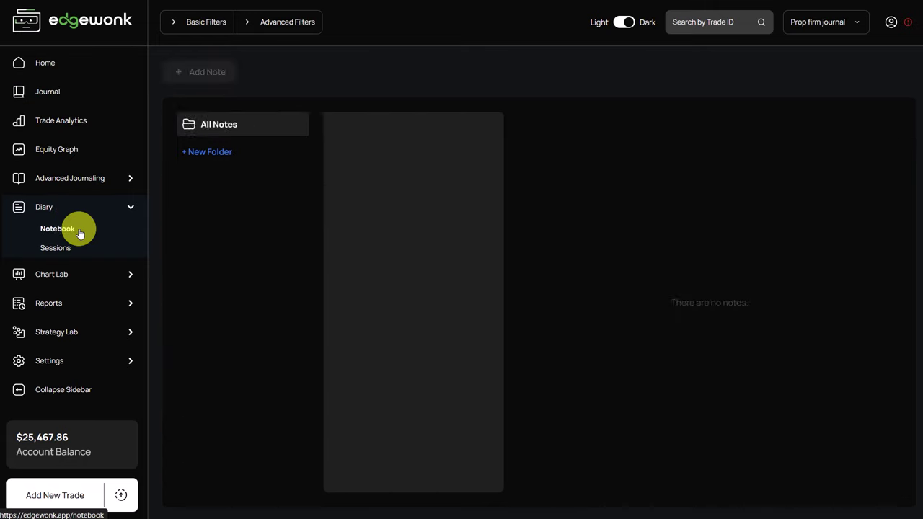
left_click(380, 137)
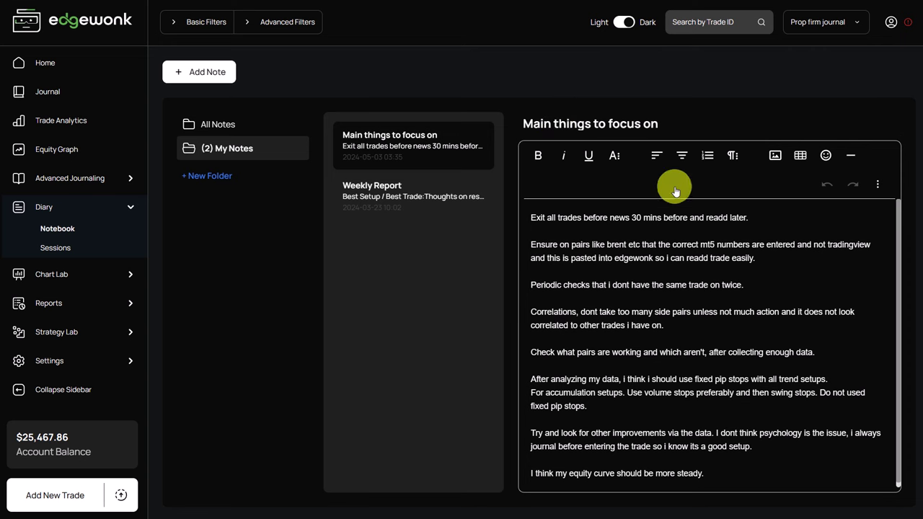
scroll(585, 326, "down", 1)
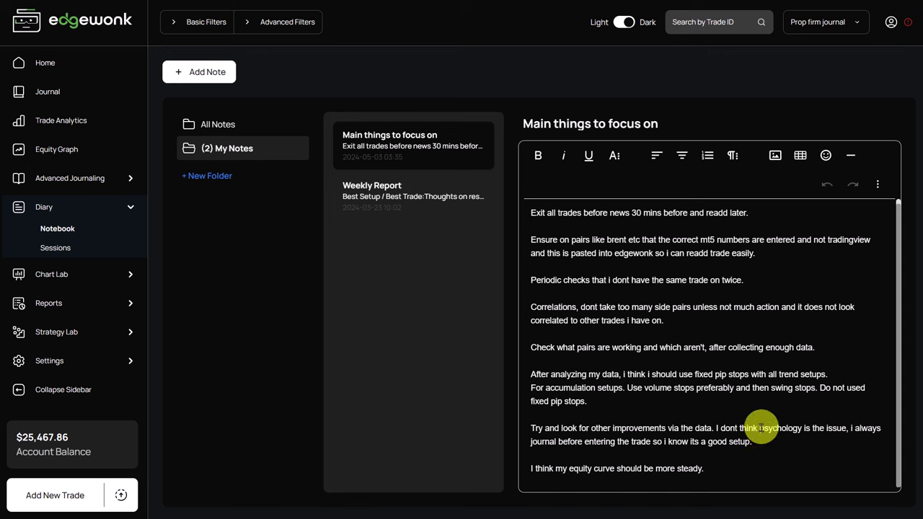
left_click(77, 273)
scroll(94, 298, "down", 3)
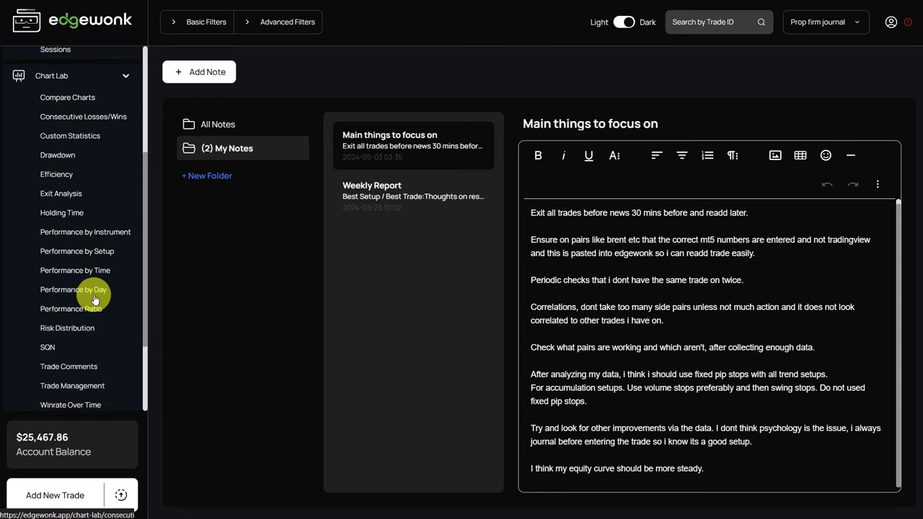
scroll(83, 289, "down", 1)
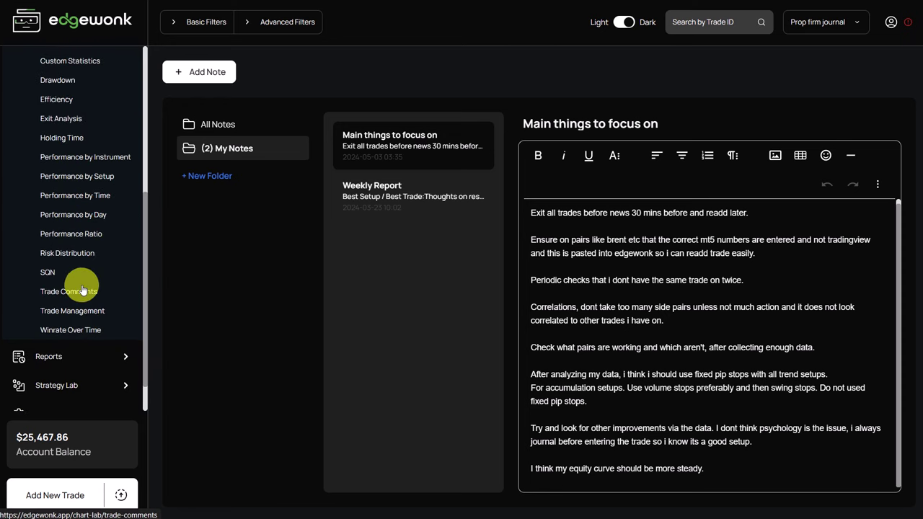
left_click(67, 253)
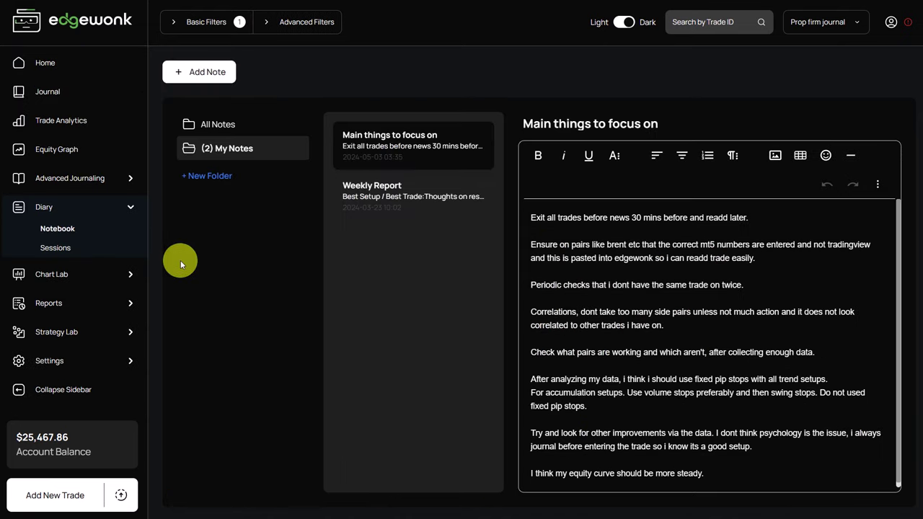
Open the trading plans and look through the list of planned trades
left_click(101, 185)
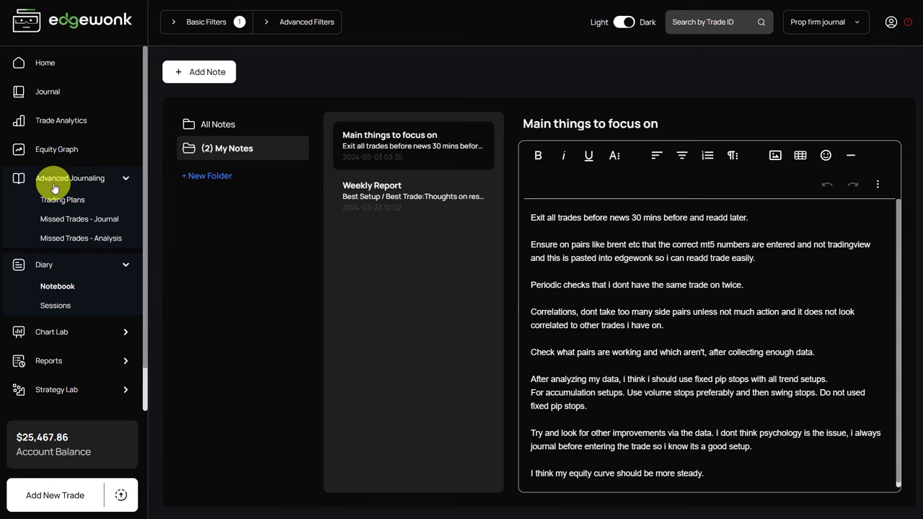
left_click(71, 205)
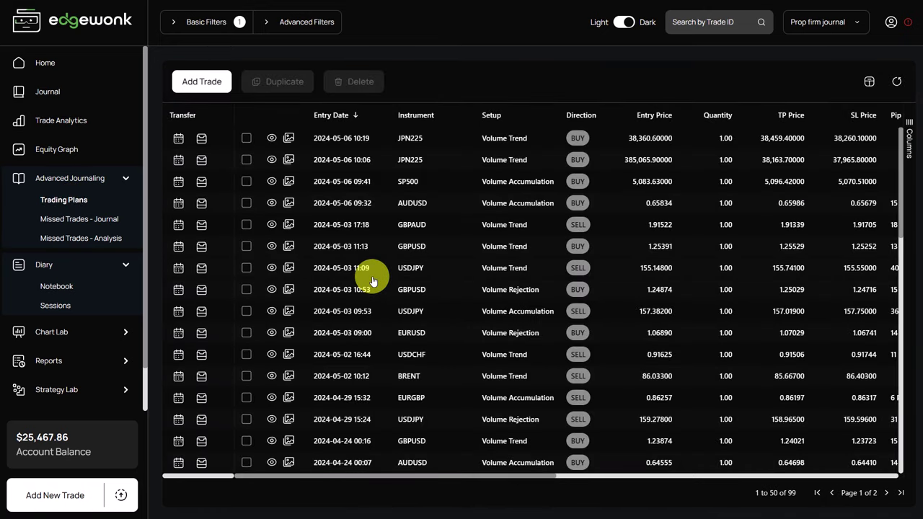
scroll(372, 278, "down", 10)
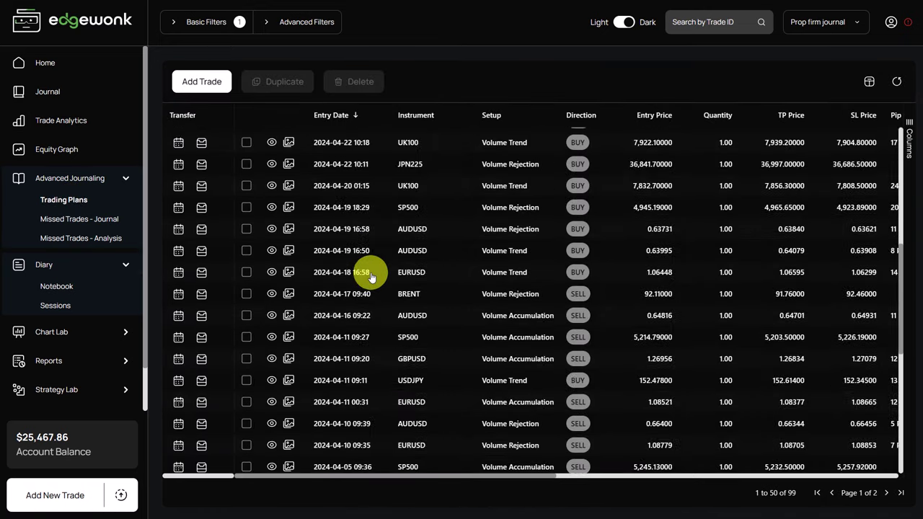
scroll(372, 278, "up", 10)
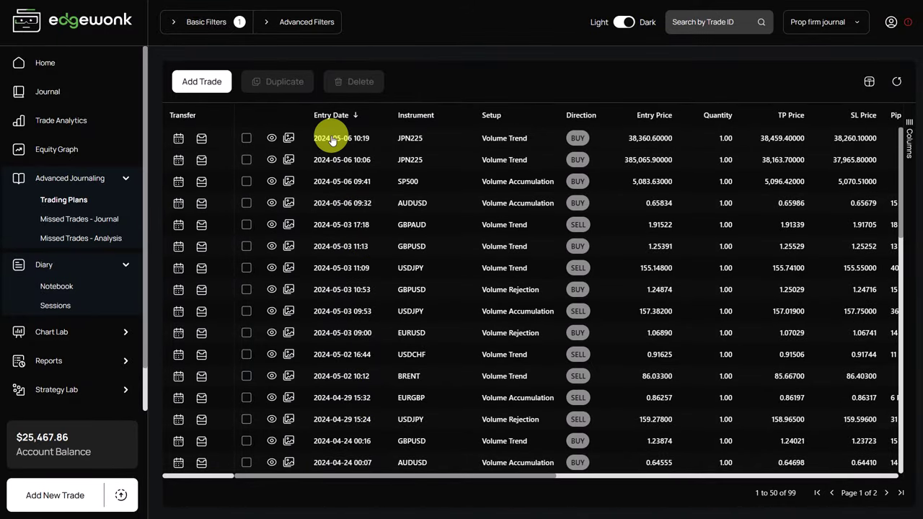
Read the personal notes of the JPN225 trade plan entered on 2024-05-06 at 10:19 and close it
left_click(333, 140)
scroll(632, 346, "down", 2)
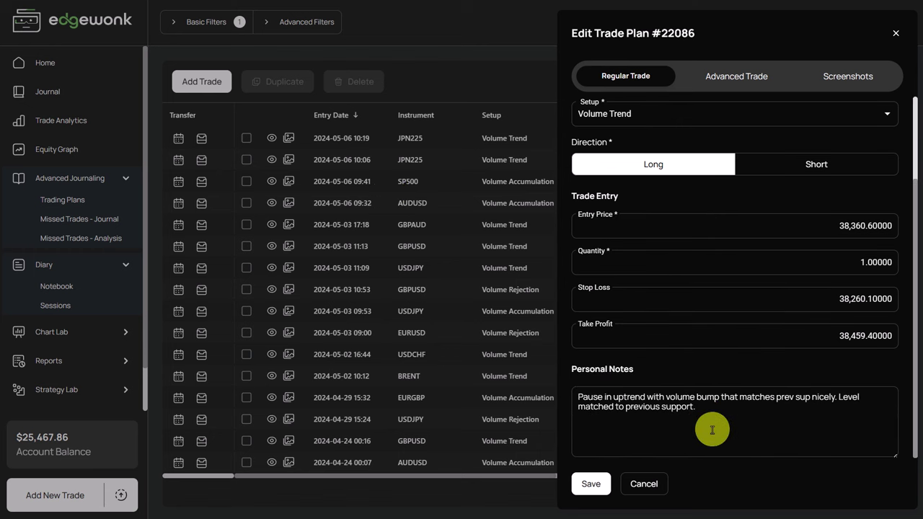
left_click(323, 209)
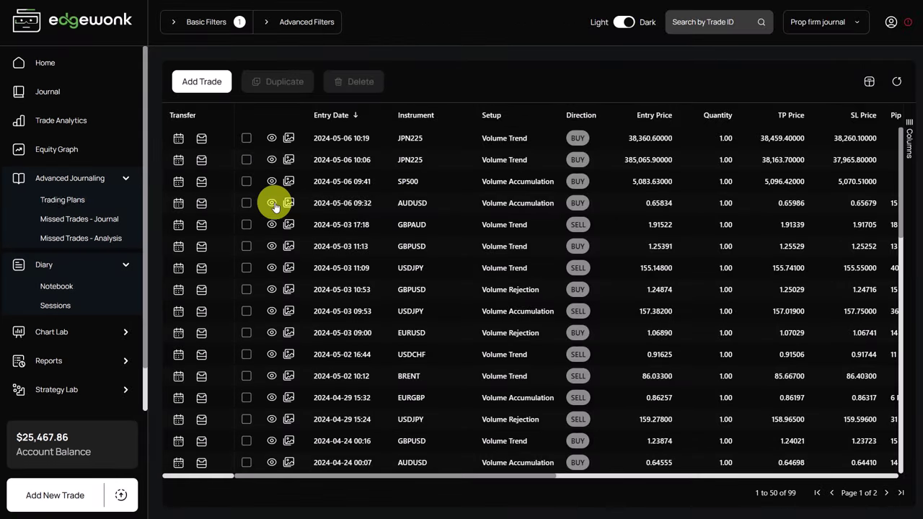
left_click(273, 203)
scroll(788, 332, "down", 2)
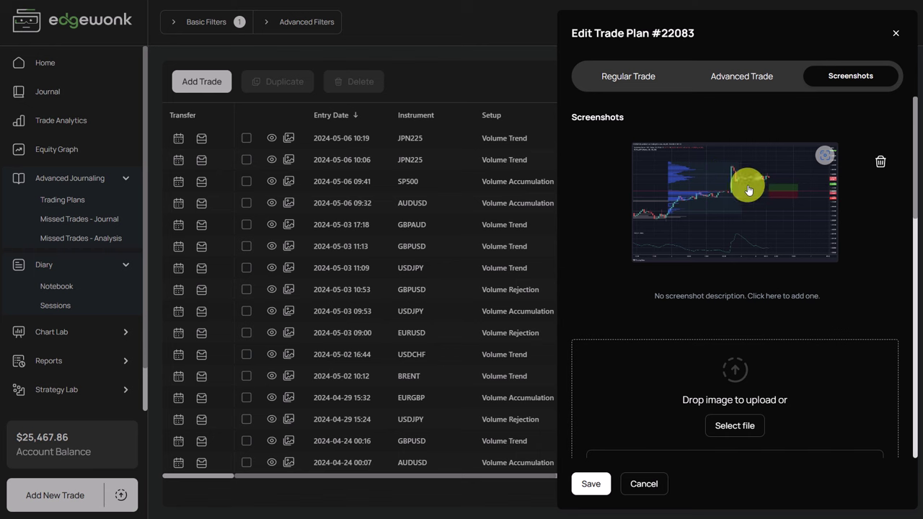
left_click(359, 230)
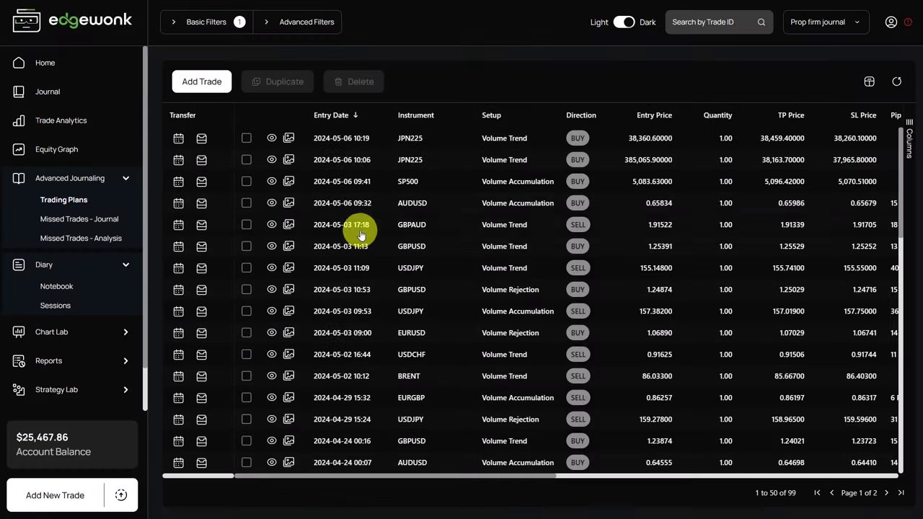
left_click(272, 310)
scroll(649, 296, "down", 2)
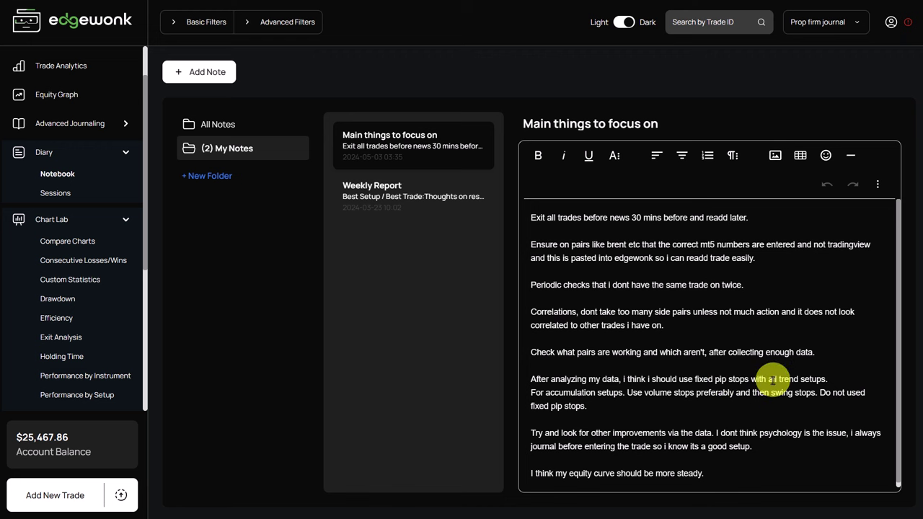
Open the equity graph and filter it to the Volume Trend setup
left_click(116, 96)
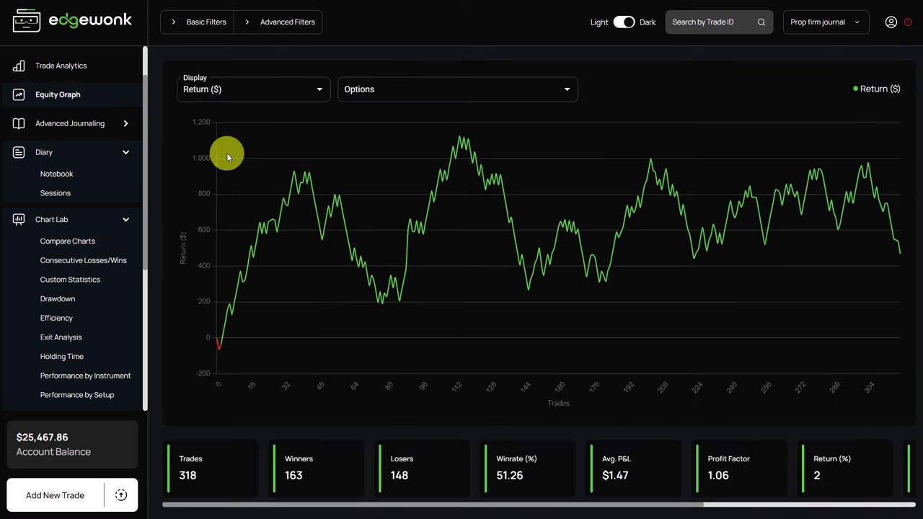
left_click(201, 26)
left_click(215, 103)
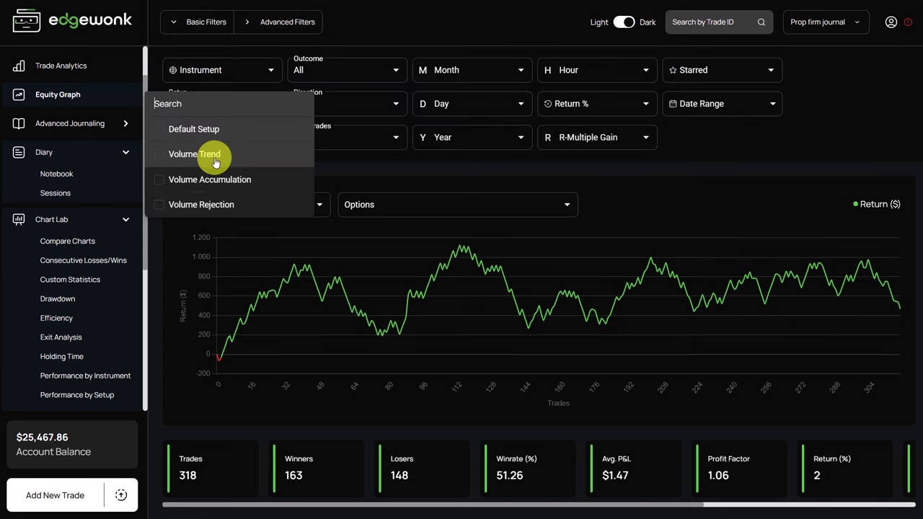
left_click(212, 156)
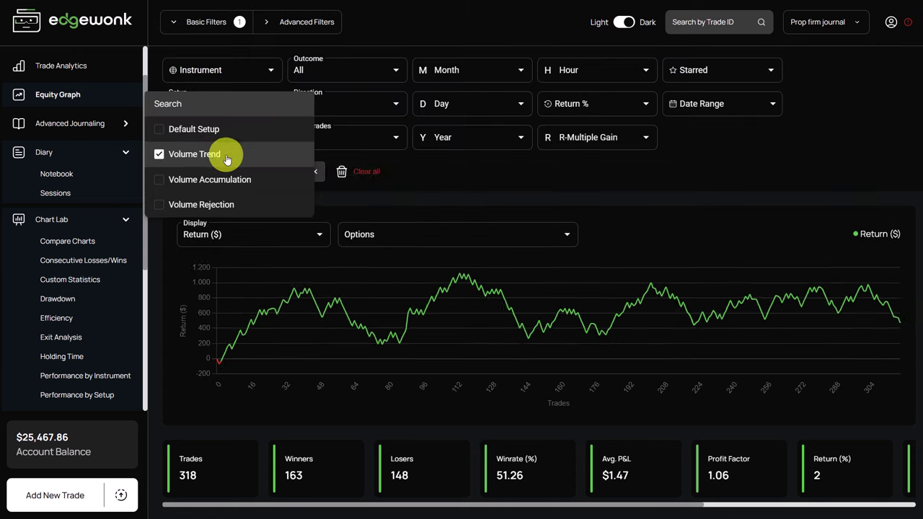
left_click(428, 156)
Filter the Volume Trend equity graph further to trades with Fixed Pip stop placement
left_click(307, 24)
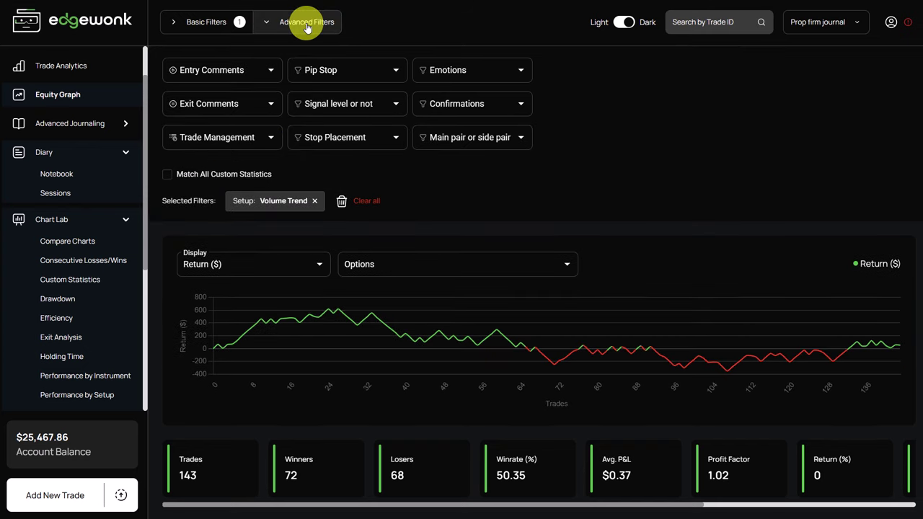
left_click(357, 137)
left_click(321, 187)
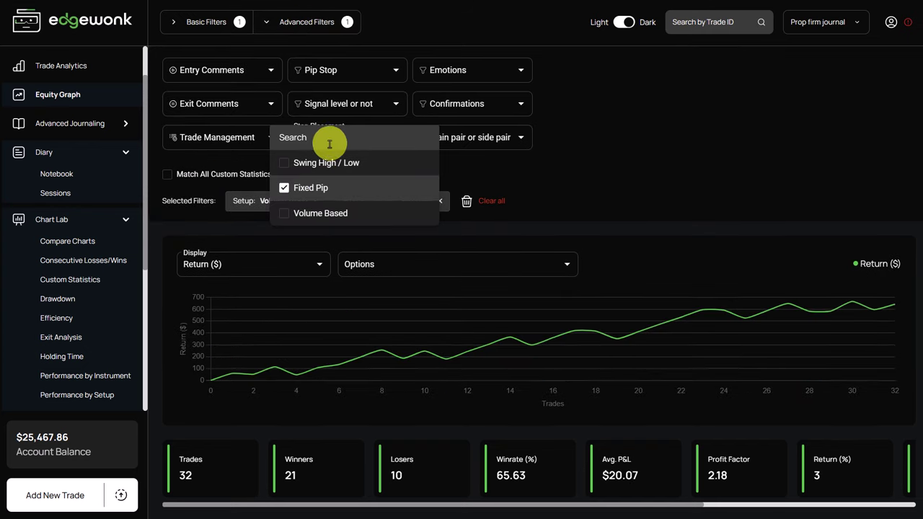
left_click(540, 171)
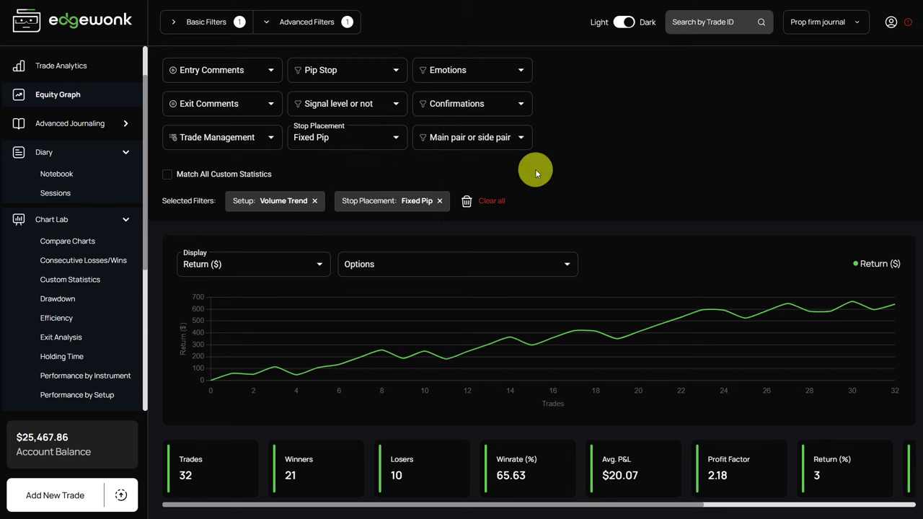
Collapse the filters and review the equity curve and summary statistics for the Fixed Pip trades
left_click(200, 21)
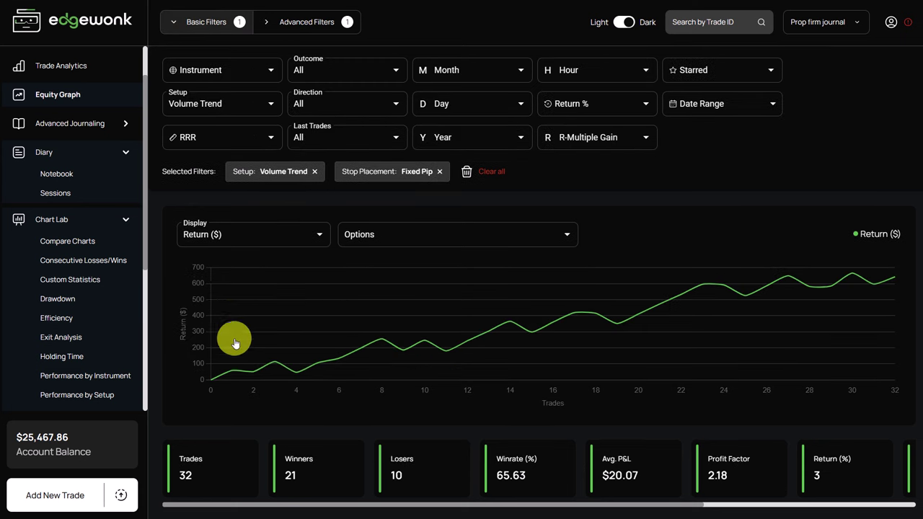
left_click(235, 344)
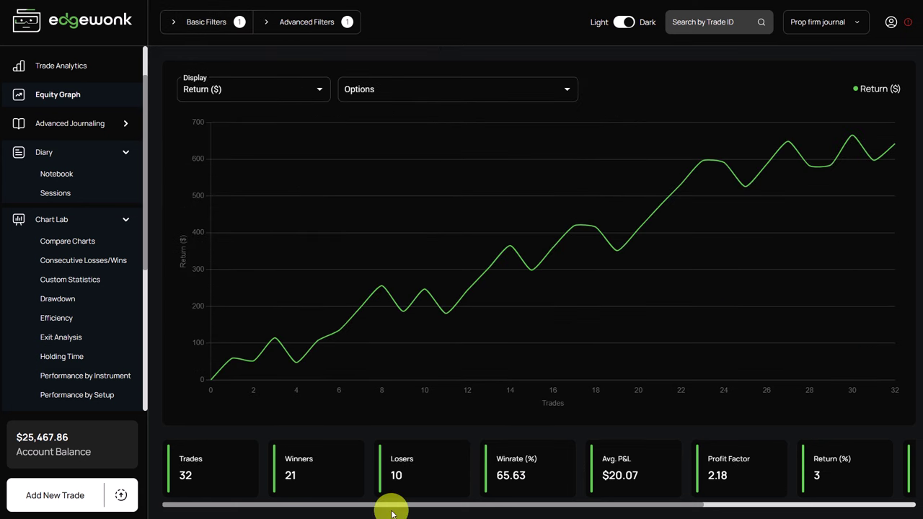
left_click_drag(390, 505, 573, 495)
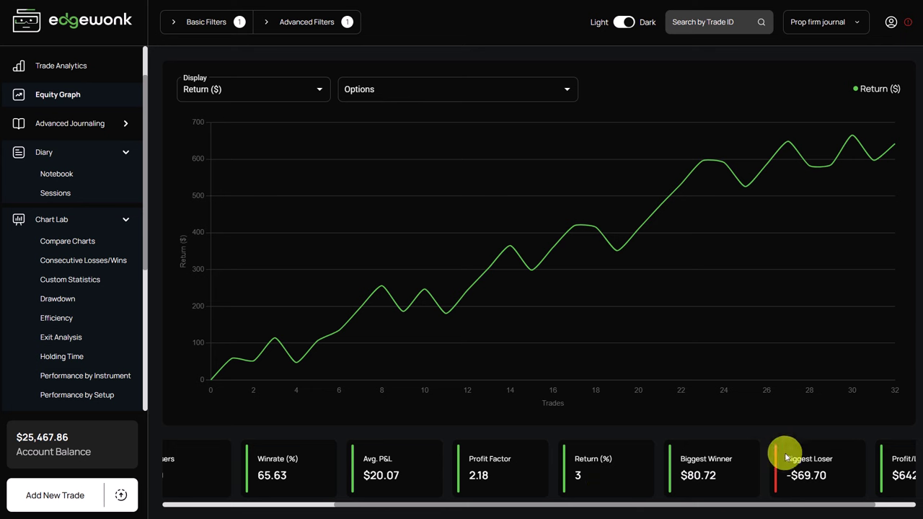
scroll(866, 476, "right", 2)
scroll(815, 505, "left", 2)
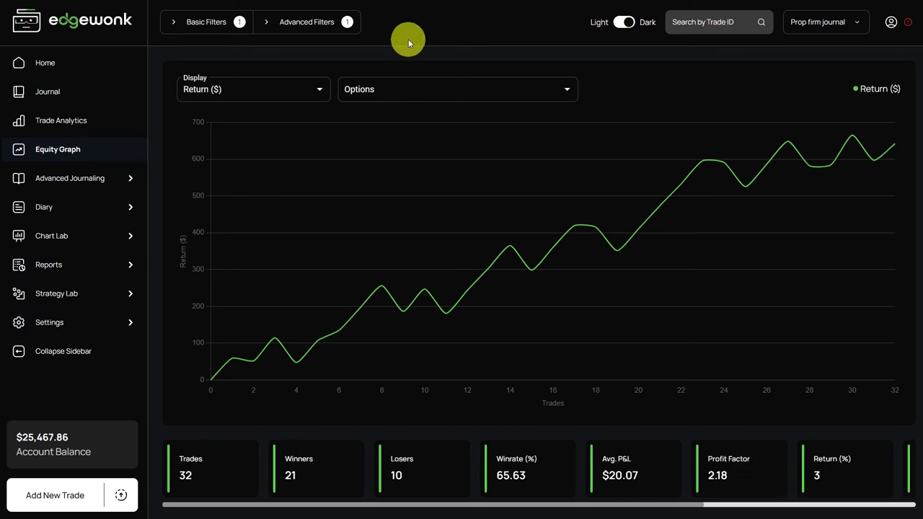
Change the stop placement filter from Fixed Pip to Volume Based and Swing High / Low
left_click(331, 28)
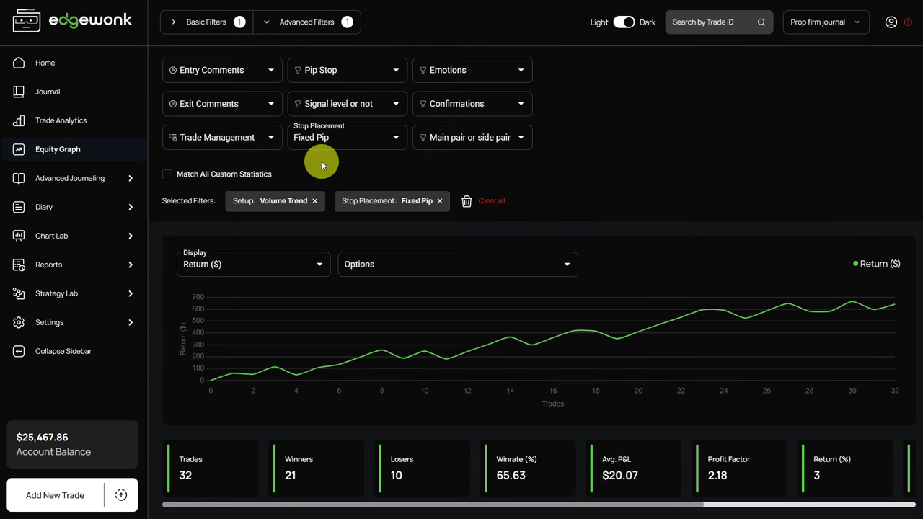
left_click(328, 141)
left_click(329, 145)
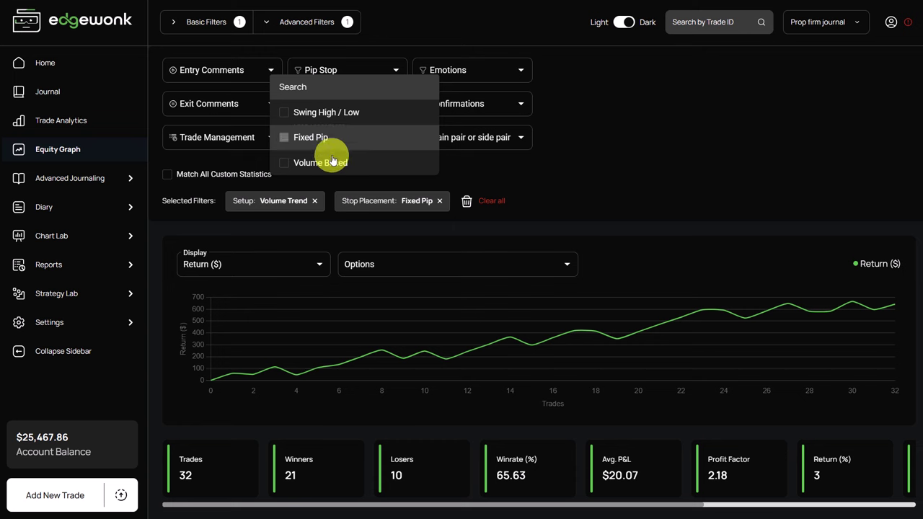
left_click(329, 160)
left_click(326, 116)
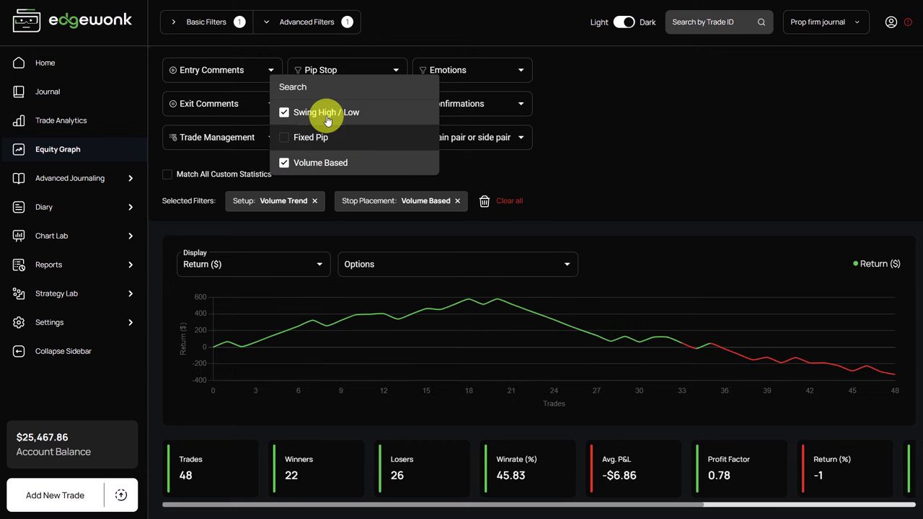
left_click(645, 123)
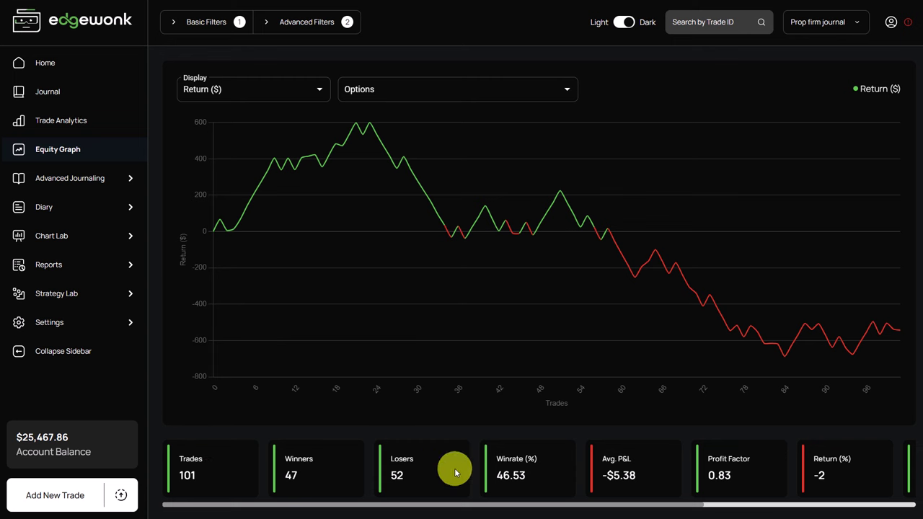
Review the summary statistics of the Volume Based and Swing High / Low trades through to Profit/Loss
left_click_drag(567, 506, 606, 512)
scroll(683, 515, "right", 1)
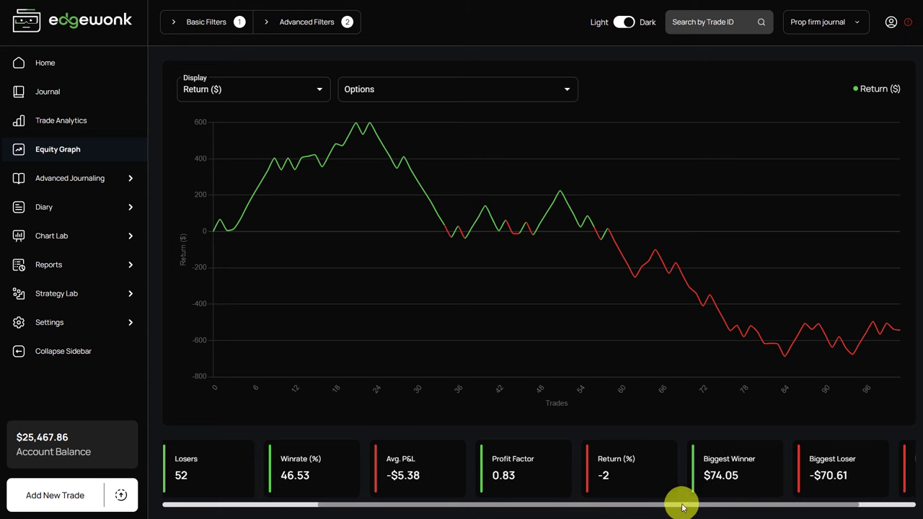
scroll(684, 507, "right", 5)
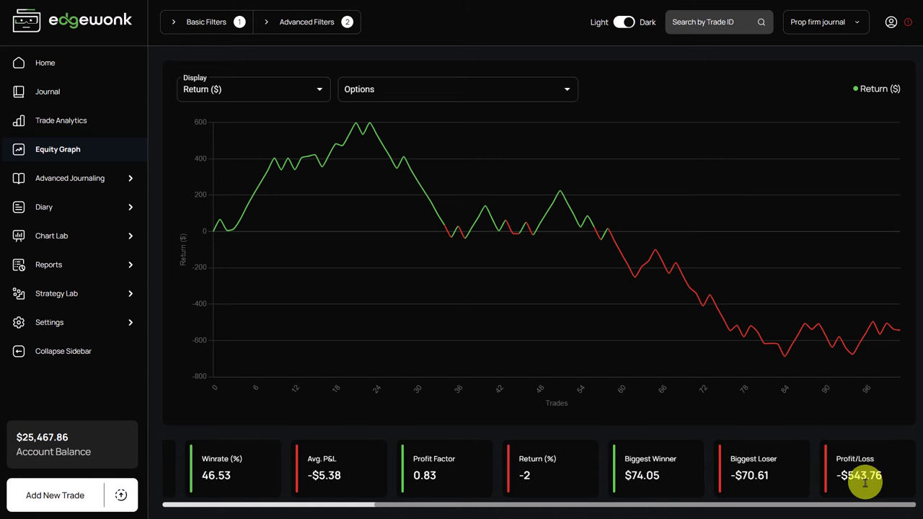
scroll(783, 498, "left", 6)
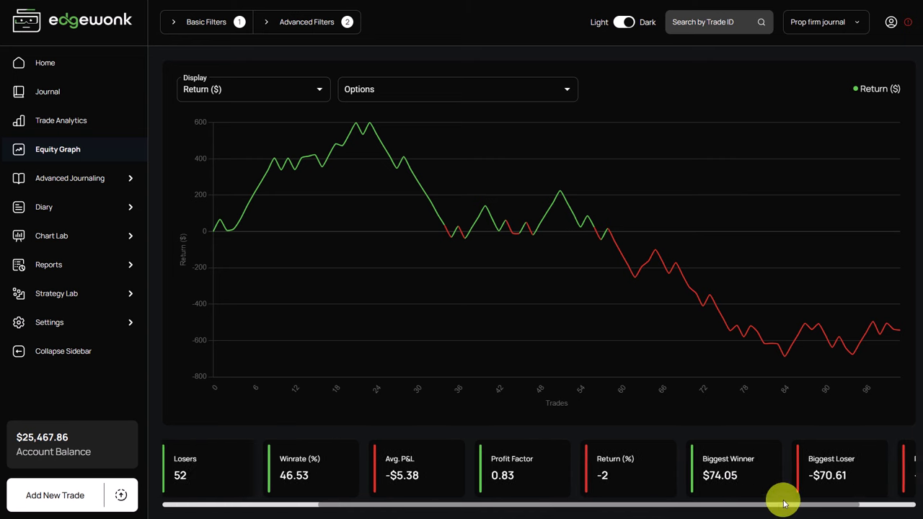
scroll(819, 503, "right", 6)
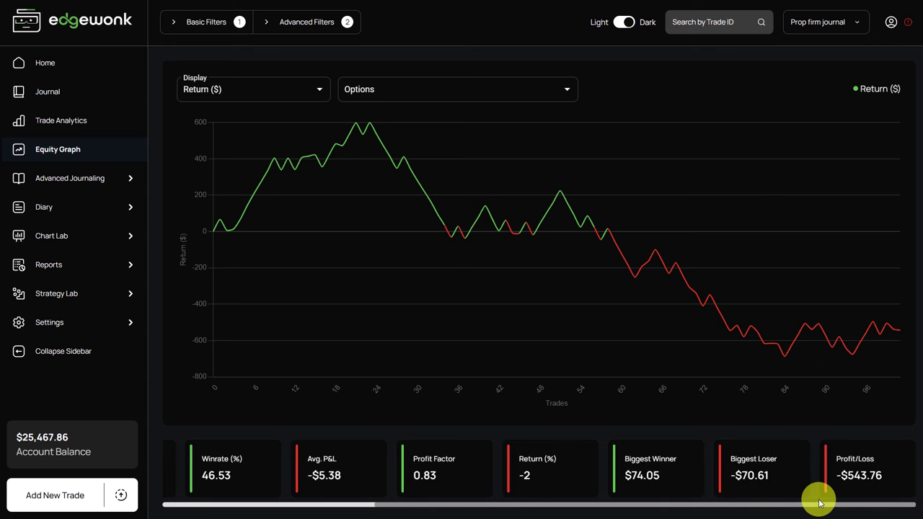
Narrow the equity graph's setup filter to Volume Accumulation only and change the stop placement filter from Fixed Pip to Volume Based
left_click_drag(819, 503, 512, 514)
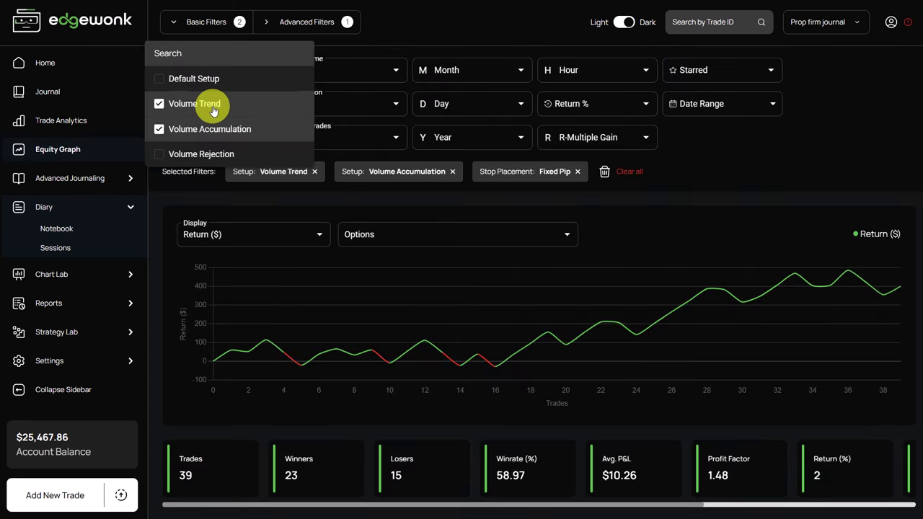
left_click(211, 104)
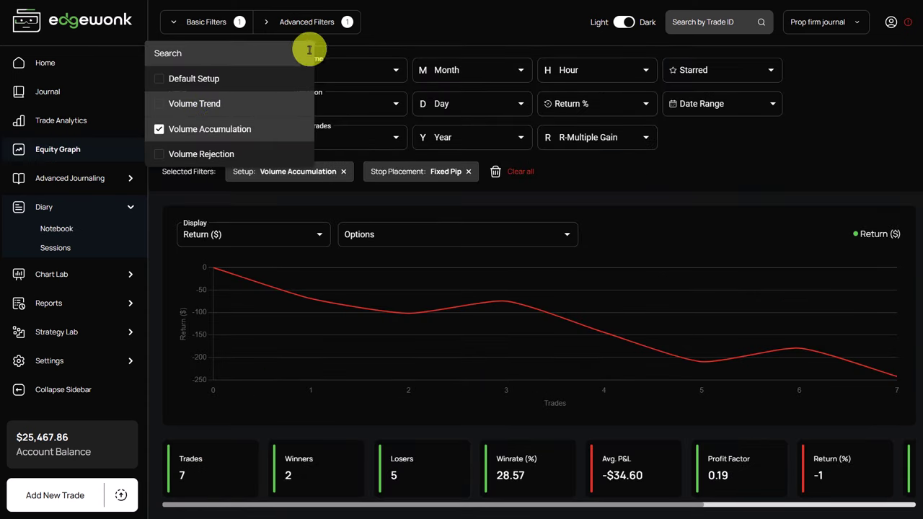
left_click(328, 23)
left_click(329, 24)
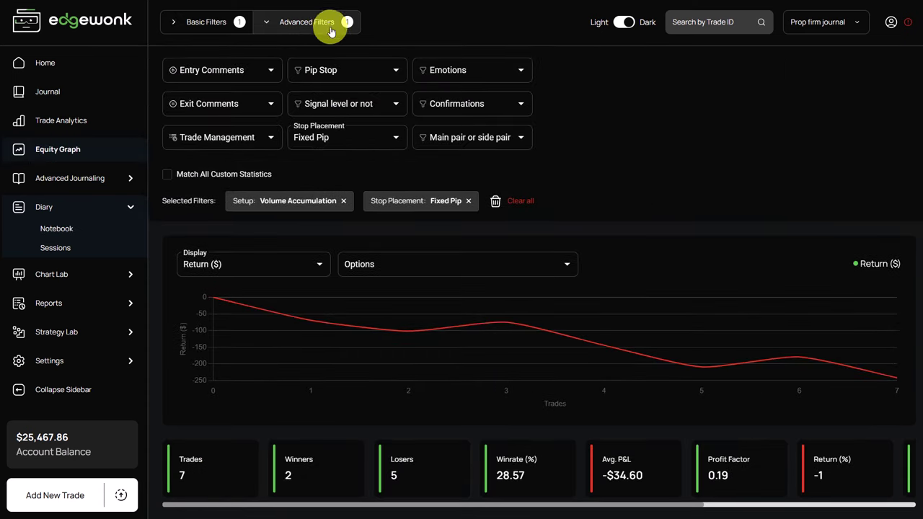
left_click(349, 127)
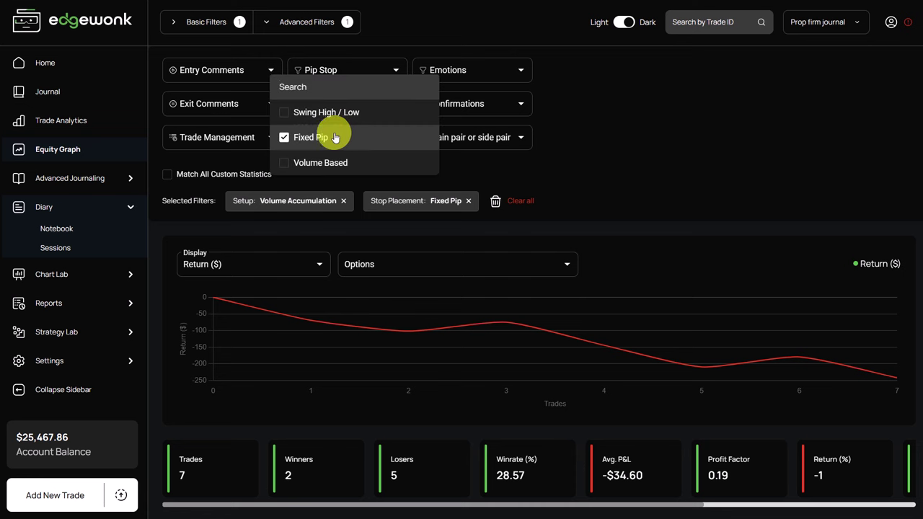
left_click(334, 137)
left_click(330, 160)
left_click(324, 200)
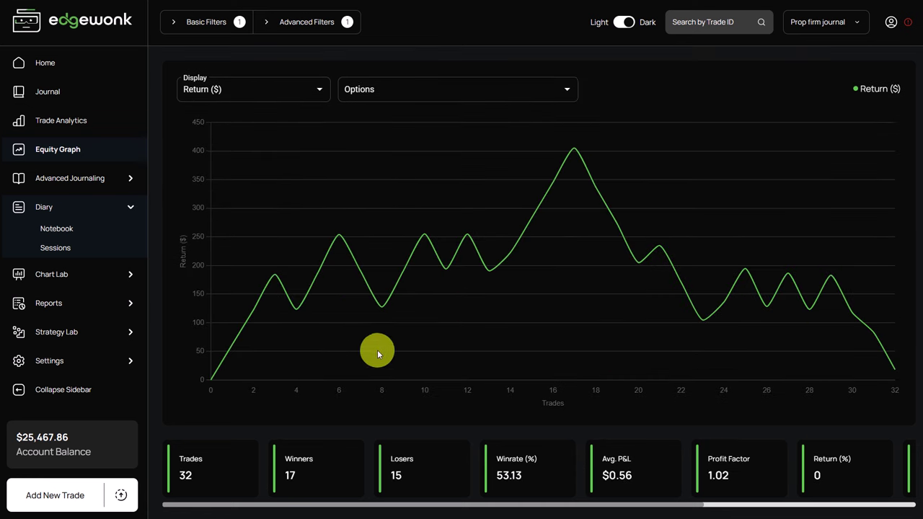
Review the Volume Based trades' summary statistics through to Profit/Loss and change the stop placement filter to Swing High / Low
left_click_drag(682, 505, 874, 505)
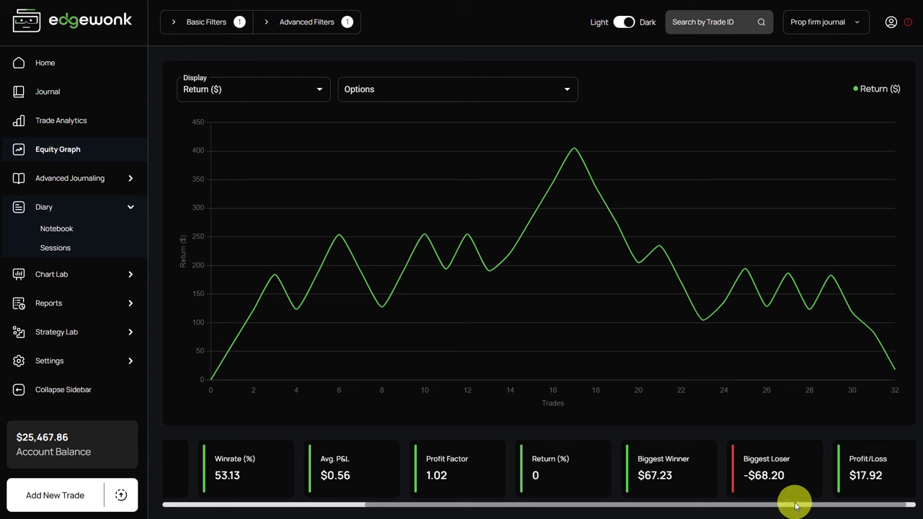
left_click_drag(797, 507, 345, 511)
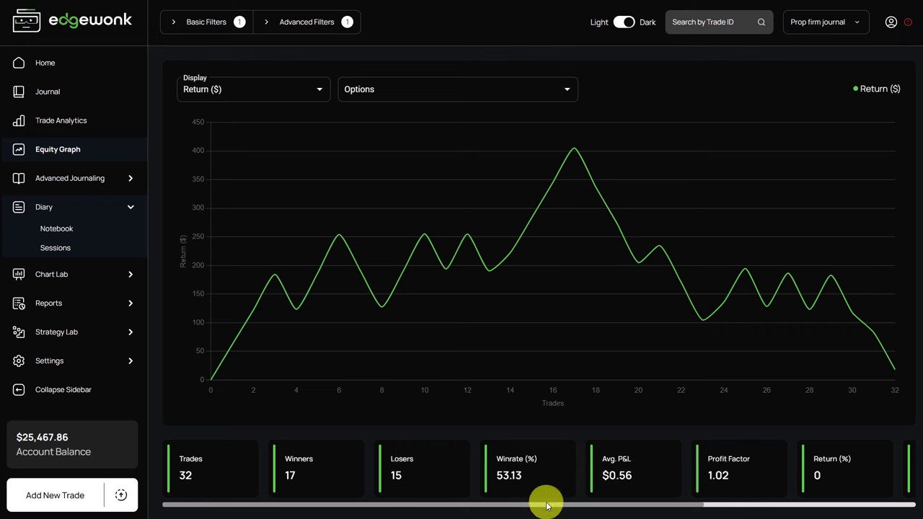
left_click(307, 22)
left_click(339, 70)
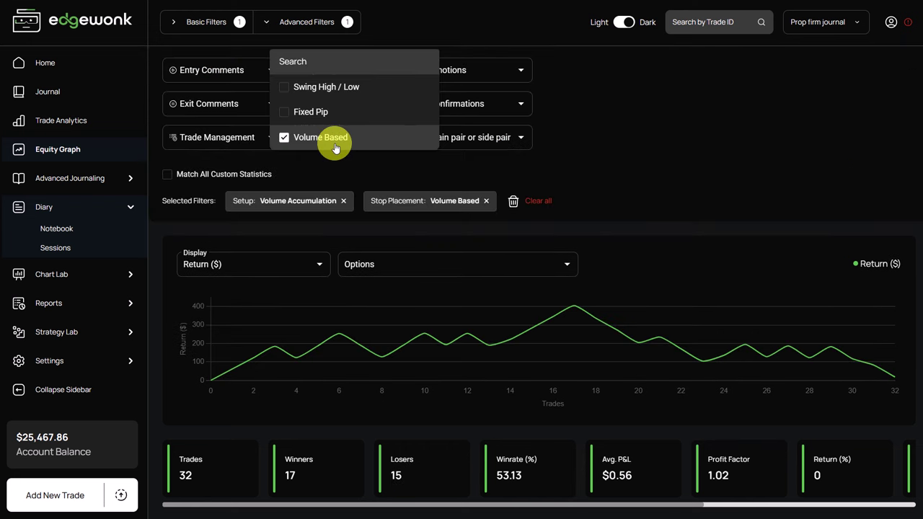
left_click(325, 138)
left_click(343, 88)
left_click(310, 26)
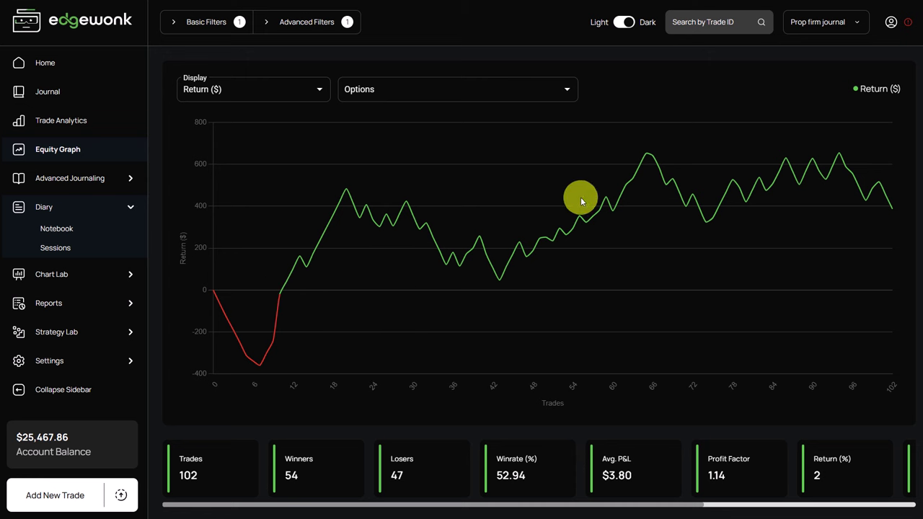
Review the winrate and remaining summary statistics of the Volume Accumulation trades with Swing High / Low stops through to Profit/Loss
double_click(532, 489)
left_click_drag(572, 504, 721, 504)
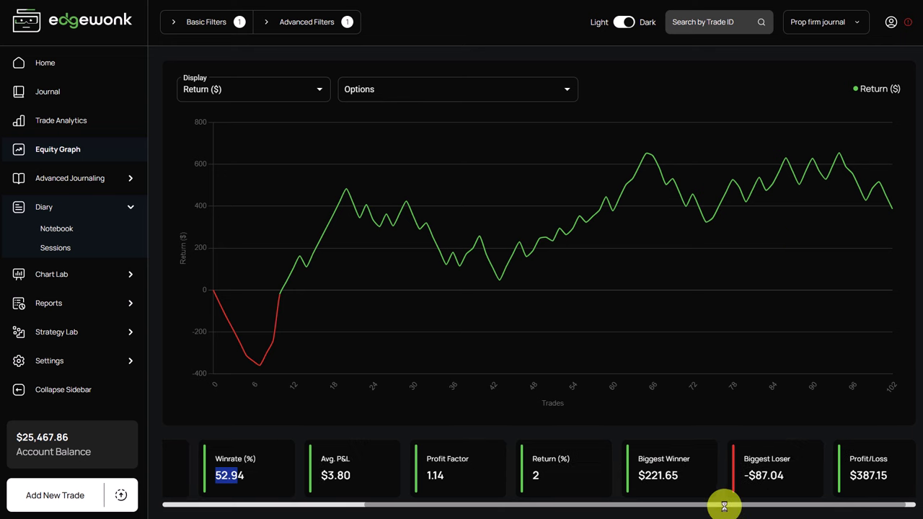
left_click_drag(570, 503, 642, 507)
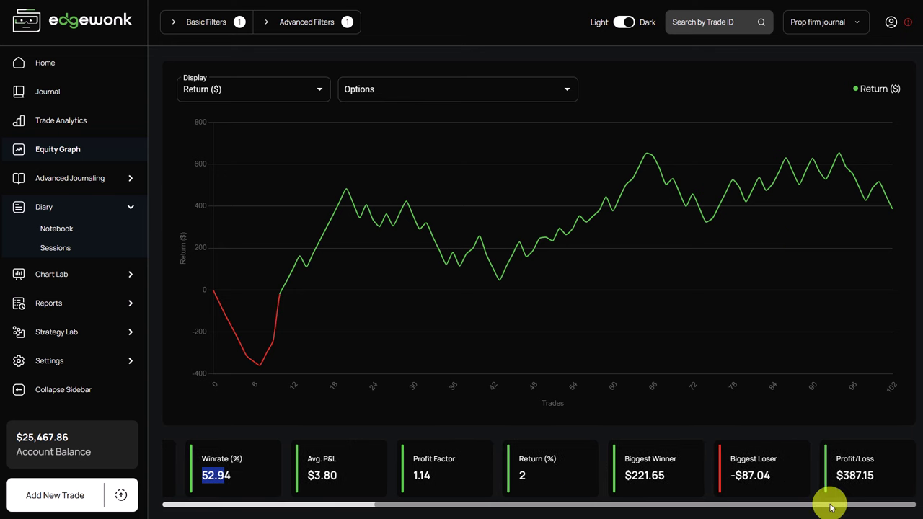
left_click_drag(829, 504, 462, 514)
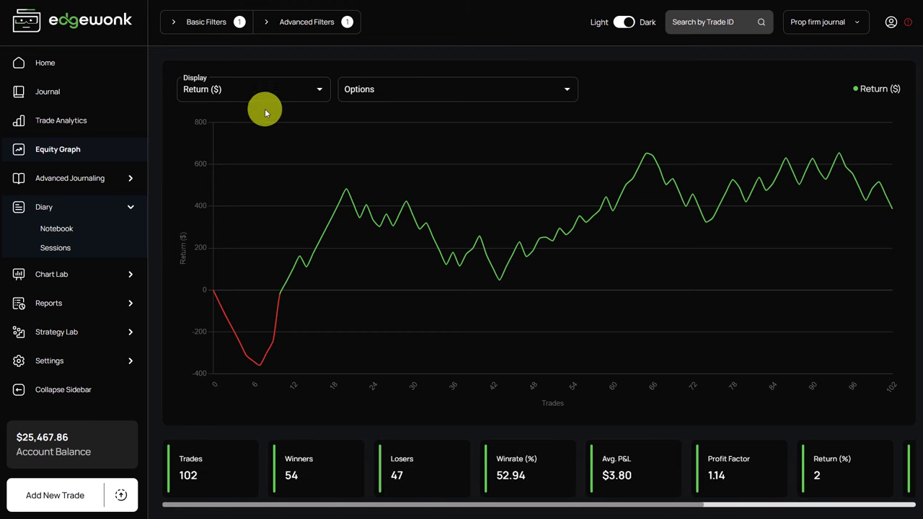
left_click(309, 20)
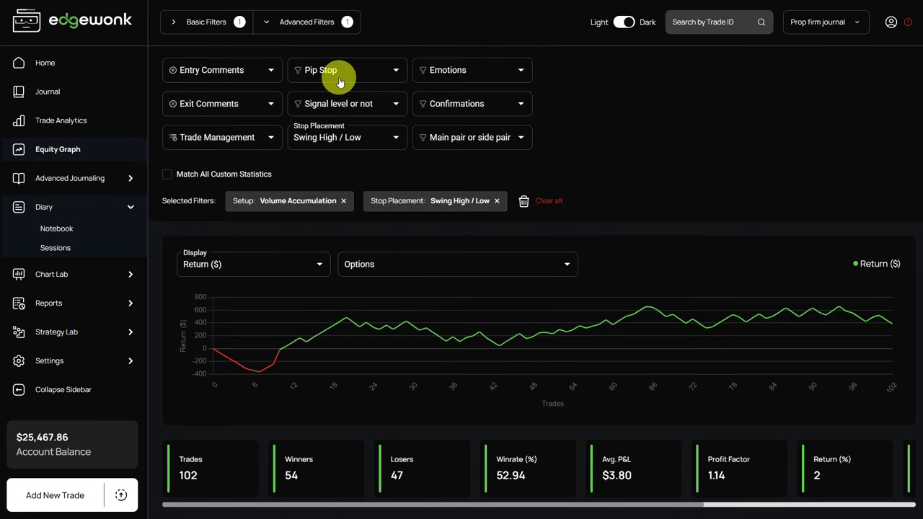
left_click(315, 23)
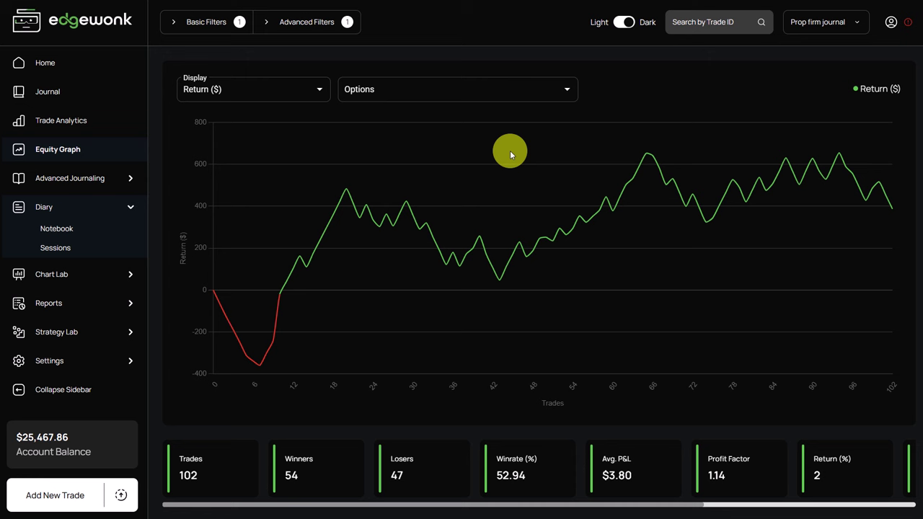
left_click(207, 23)
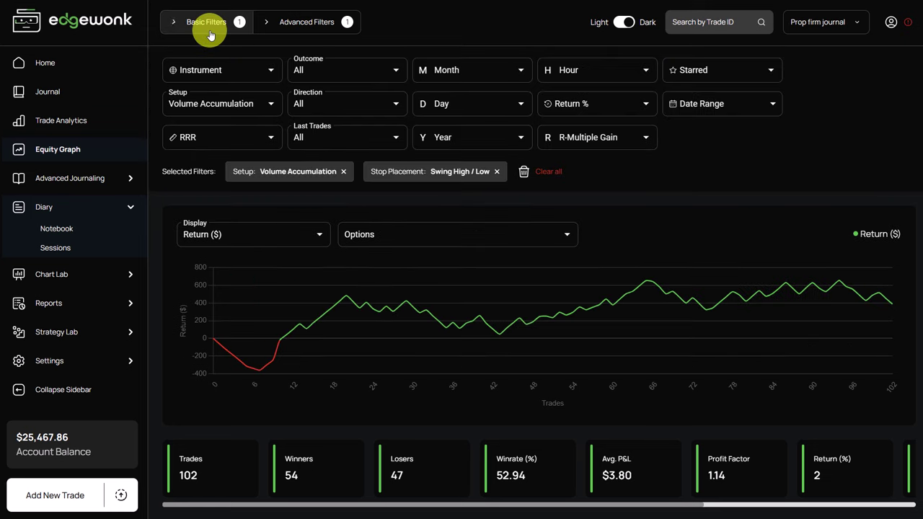
left_click(298, 27)
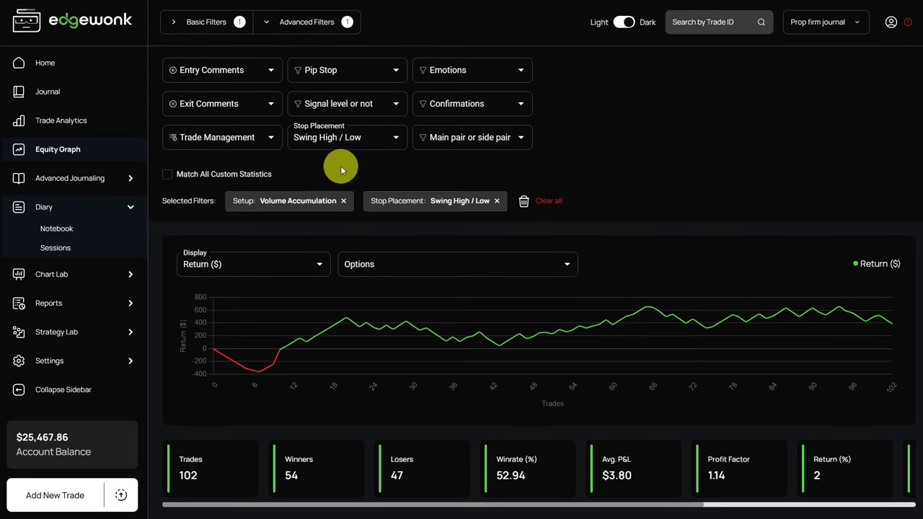
left_click(308, 28)
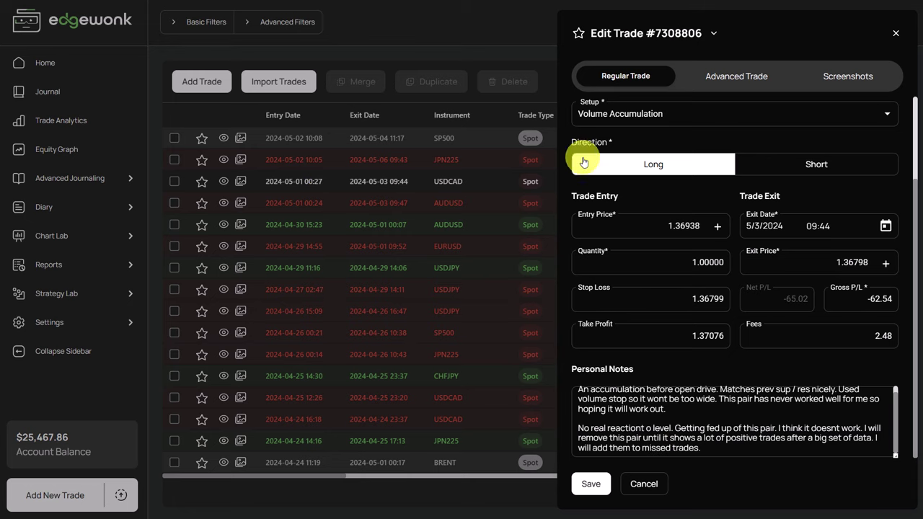
Review the USDCAD trade entered 5/1/2024 and highlight the words "missed trades" in its personal notes
scroll(651, 178, "up", 2)
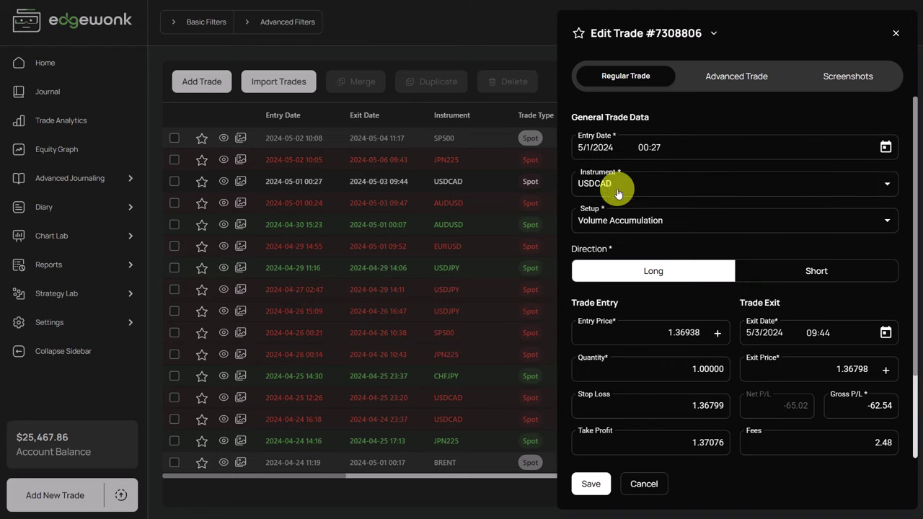
scroll(717, 281, "down", 2)
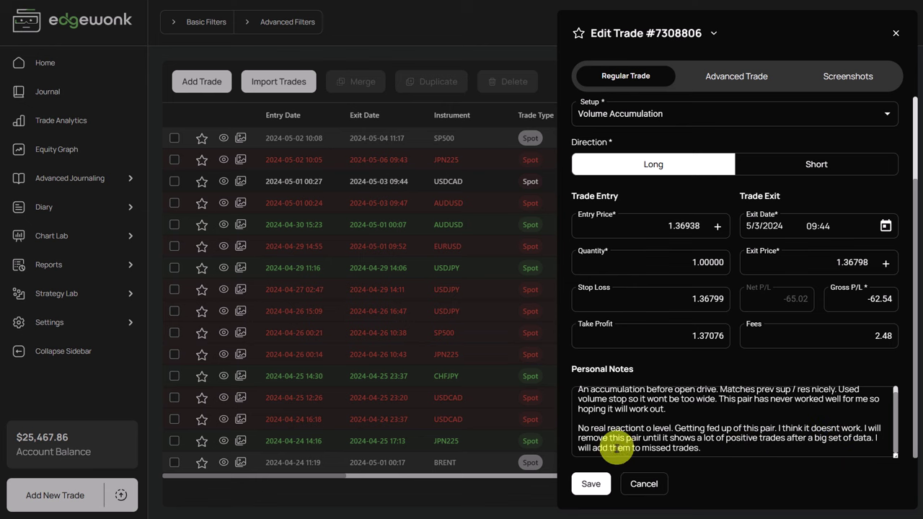
left_click_drag(701, 447, 659, 448)
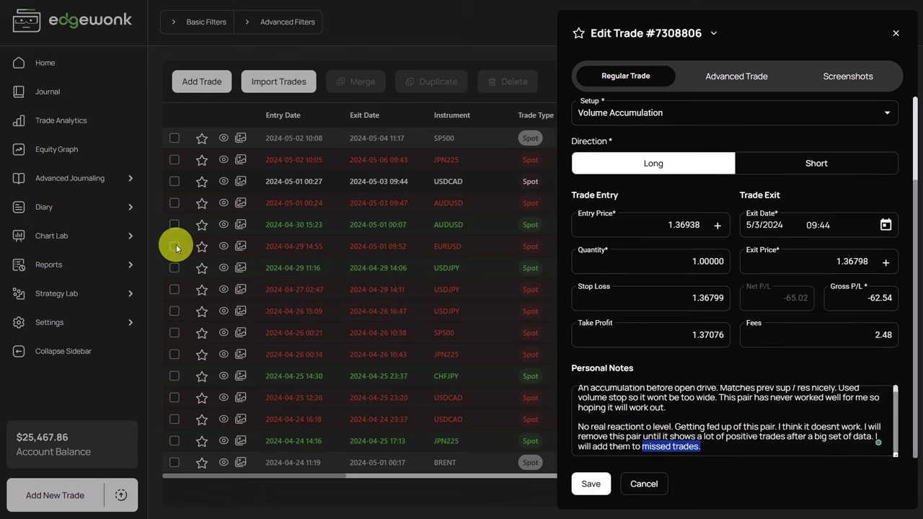
Close the trade, open the missed trades journal and filter it to the USDCAD instrument
left_click(83, 171)
left_click(83, 175)
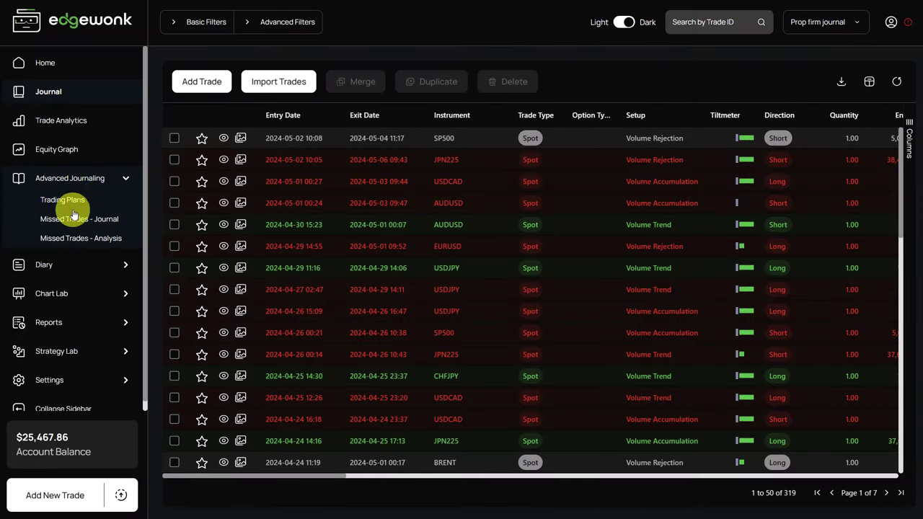
left_click(76, 217)
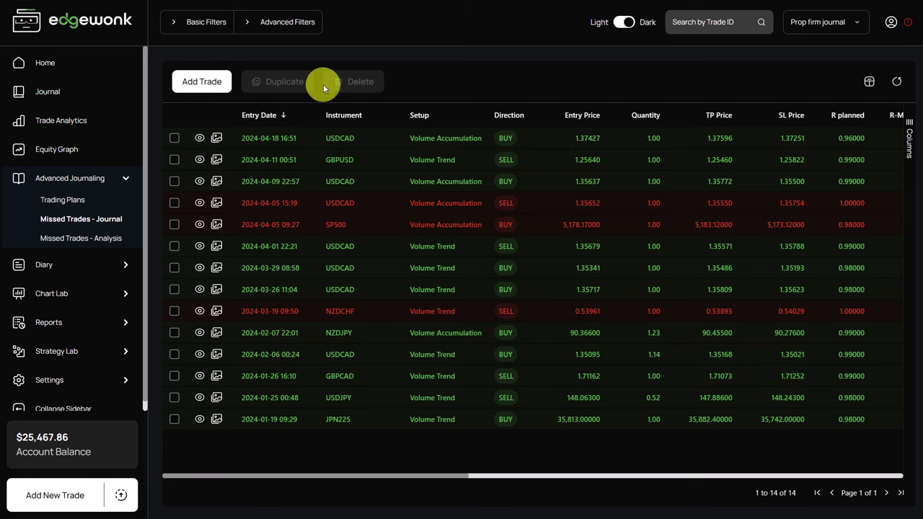
left_click(206, 21)
left_click(229, 72)
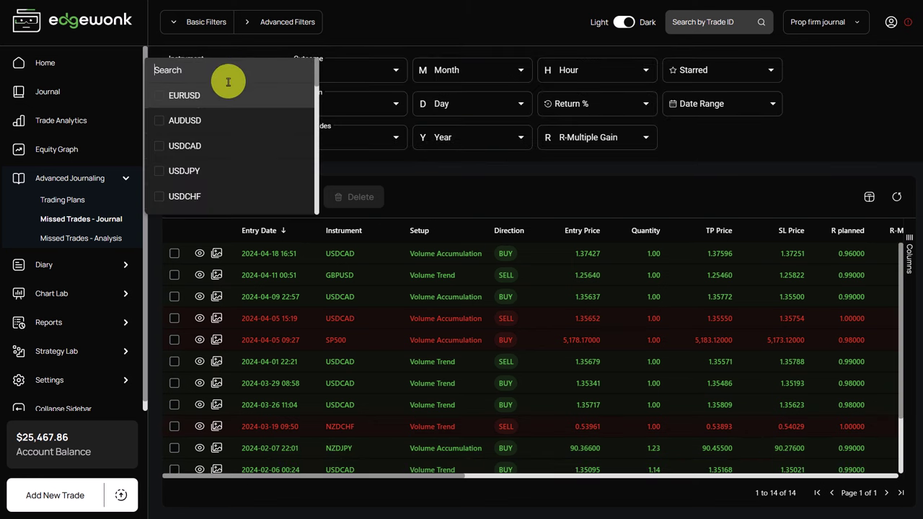
left_click(214, 146)
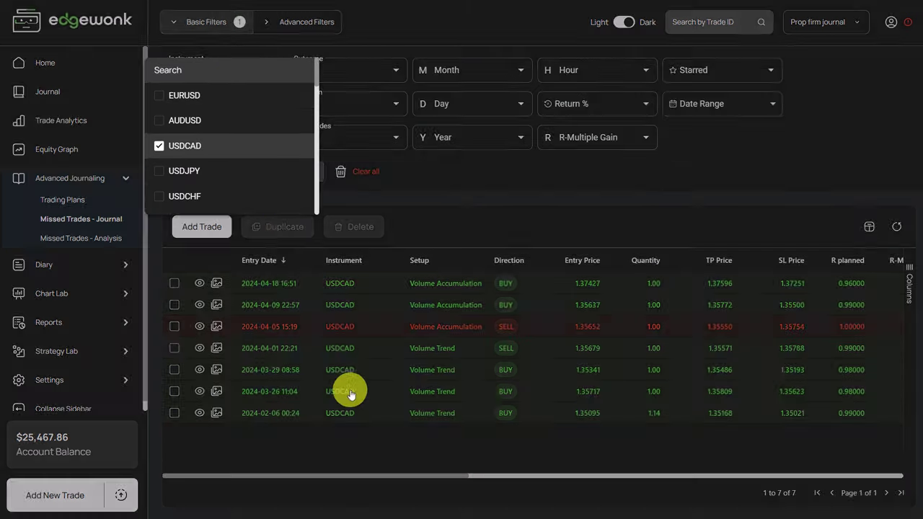
left_click(365, 432)
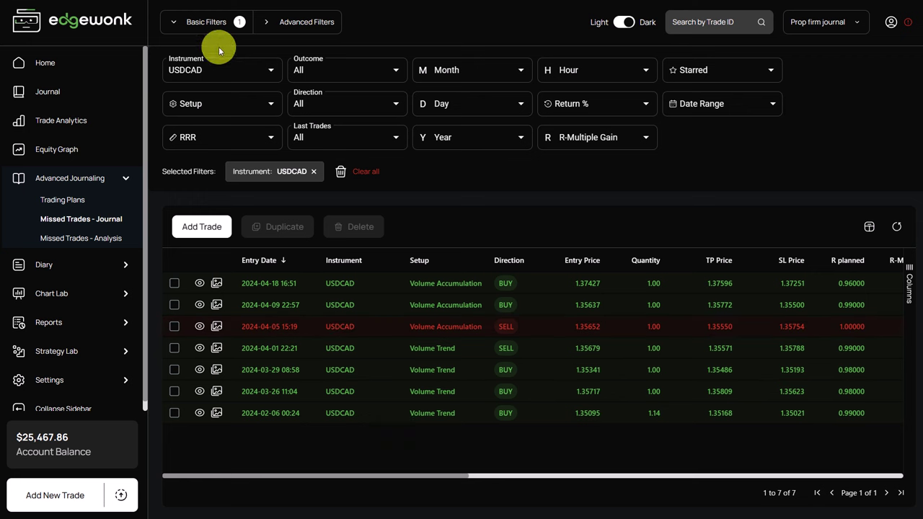
left_click(206, 22)
Open the missed trades analysis and examine the USDCAD performance charts, custom stats and missed versus real comparison
left_click(79, 244)
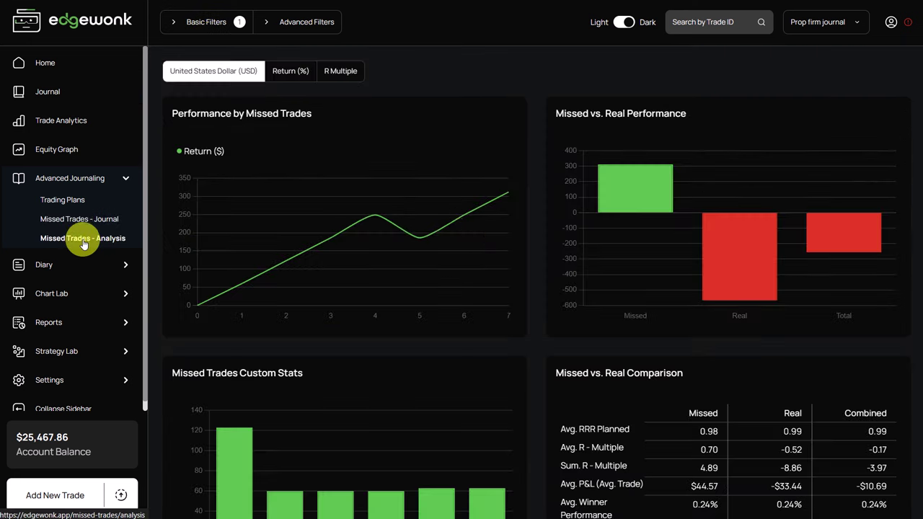
scroll(740, 283, "down", 2)
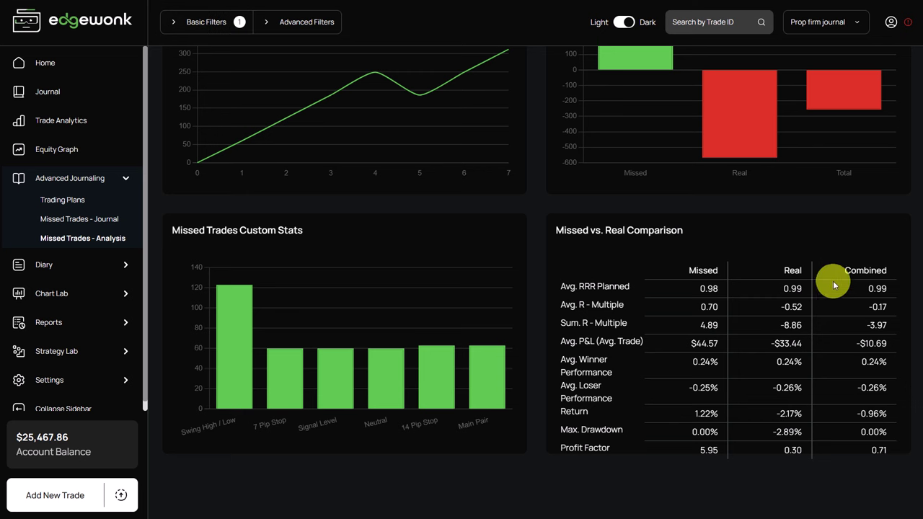
scroll(790, 376, "down", 1)
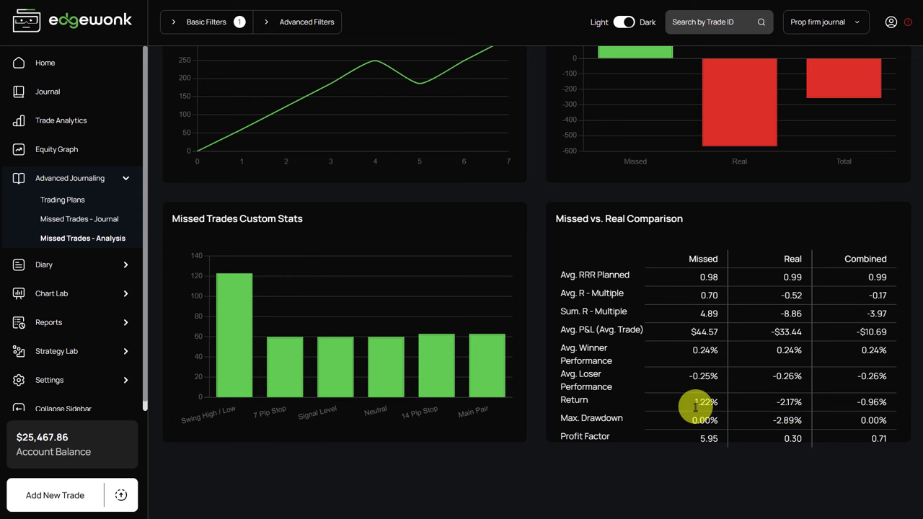
scroll(705, 402, "up", 3)
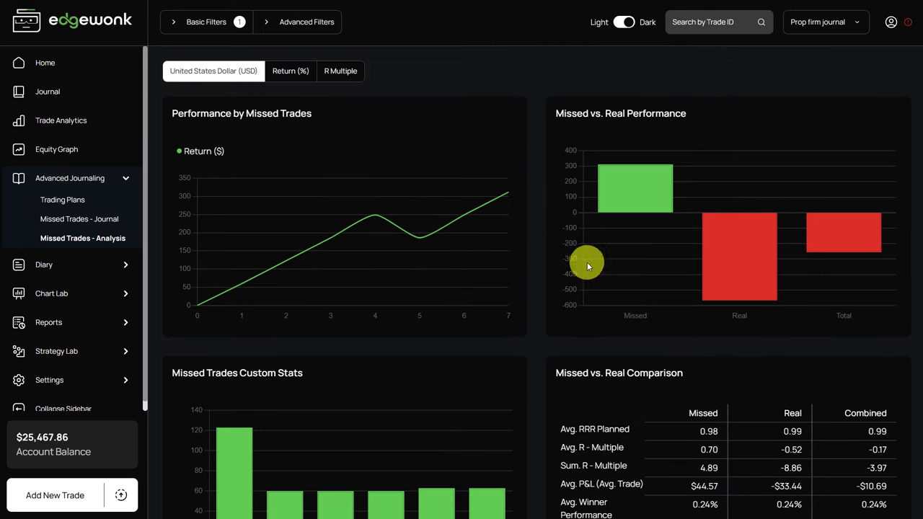
scroll(587, 264, "down", 3)
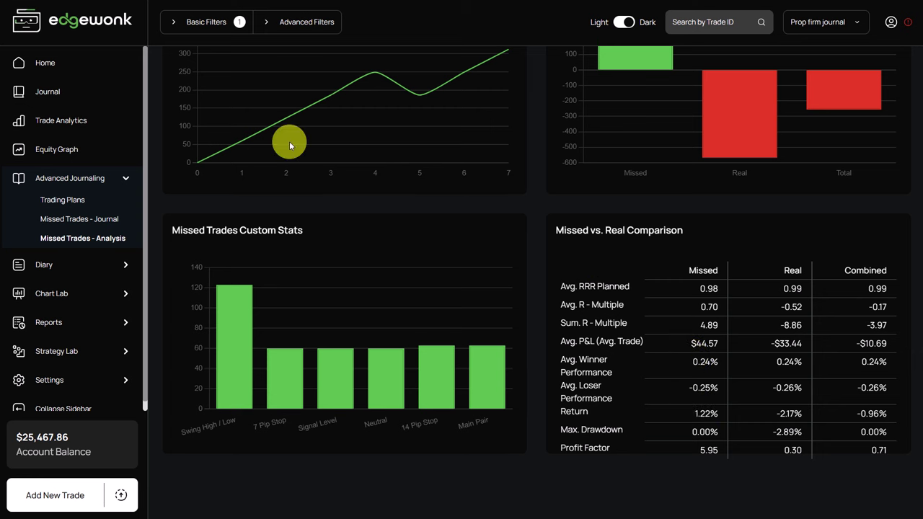
Return to the missed trades journal and read the notes of the USDCAD trades from 2024-04-18 and 2024-04-09
left_click(93, 220)
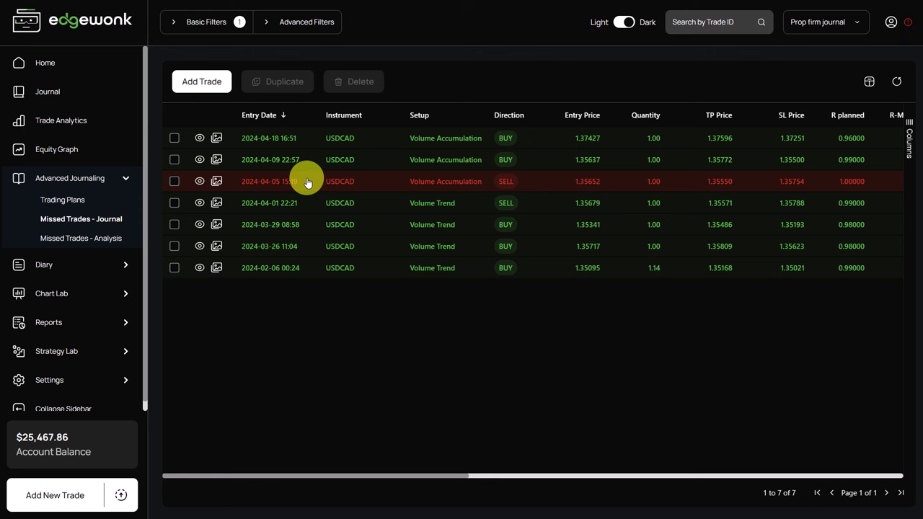
left_click(200, 138)
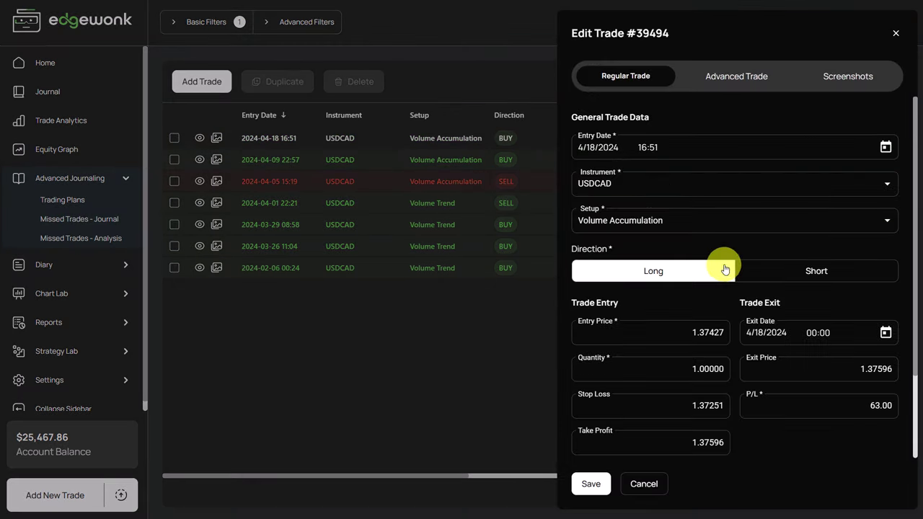
scroll(704, 262, "down", 2)
key("Down")
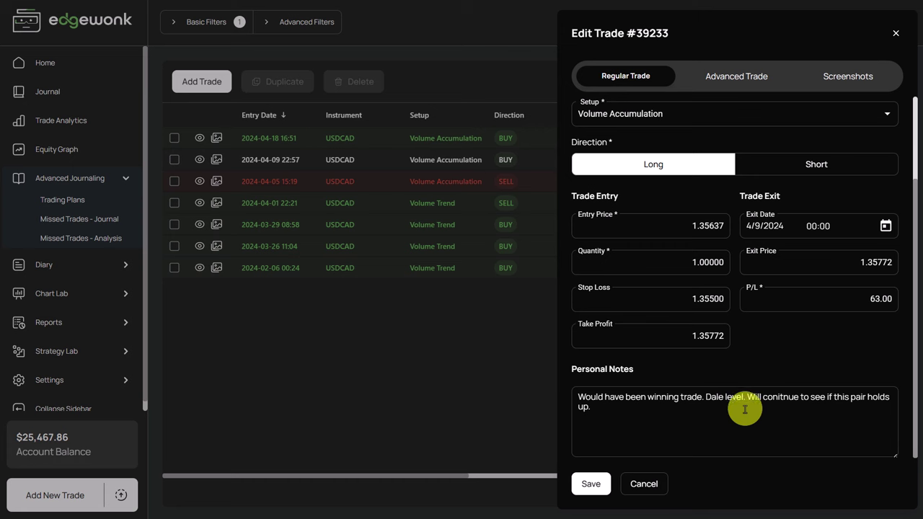
left_click(313, 329)
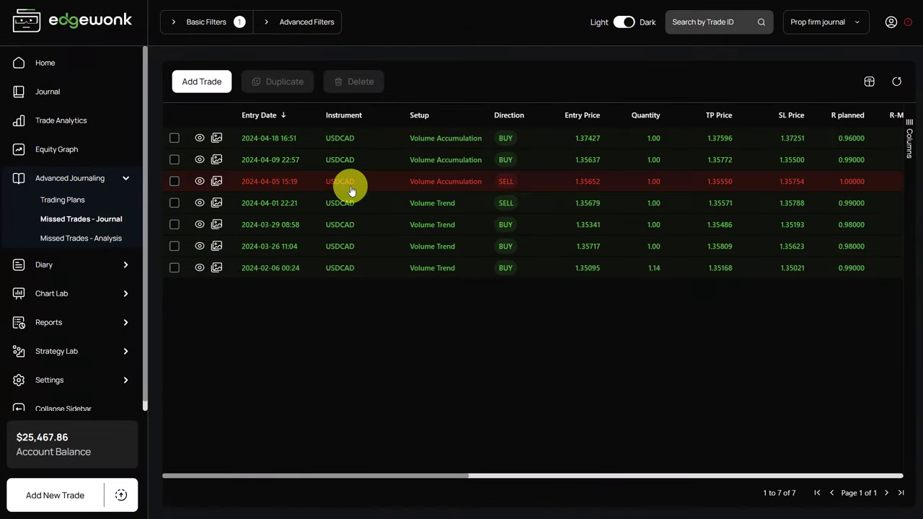
Read the personal notes of the missed USDCAD sell trade from 2024-04-05 and close the trade
left_click(352, 189)
scroll(755, 396, "down", 3)
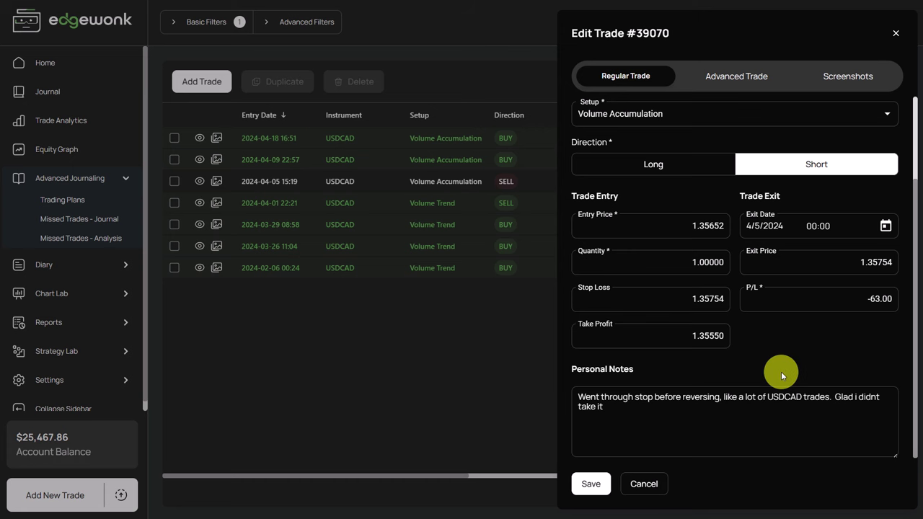
left_click(531, 275)
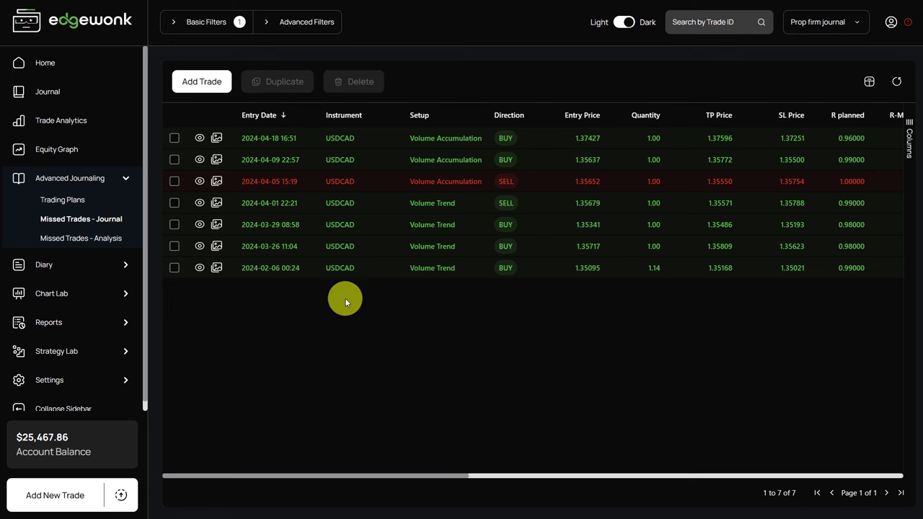
Clear all filters from the missed trades journal and collapse the filter options
left_click(217, 22)
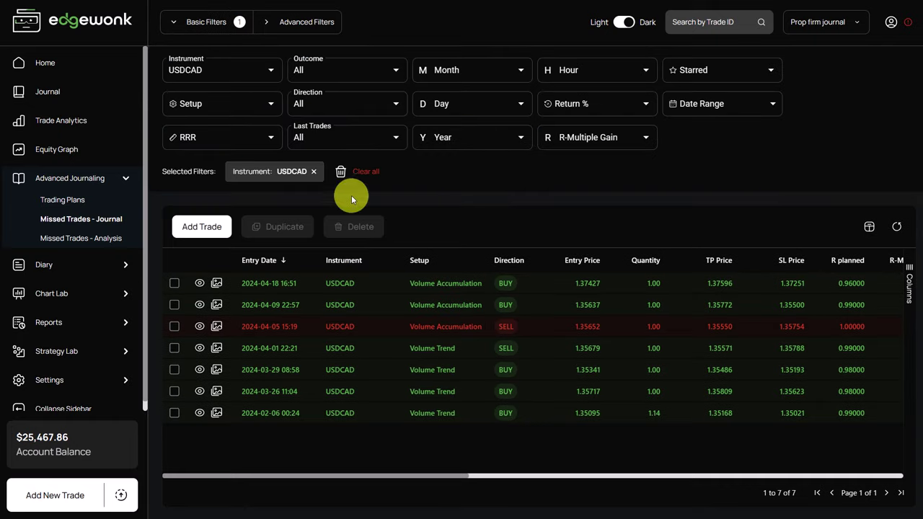
left_click(363, 173)
left_click(175, 18)
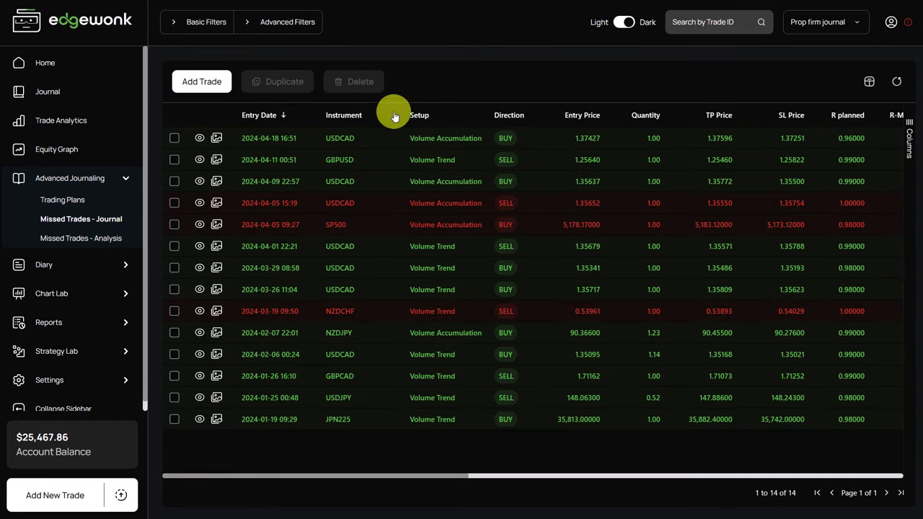